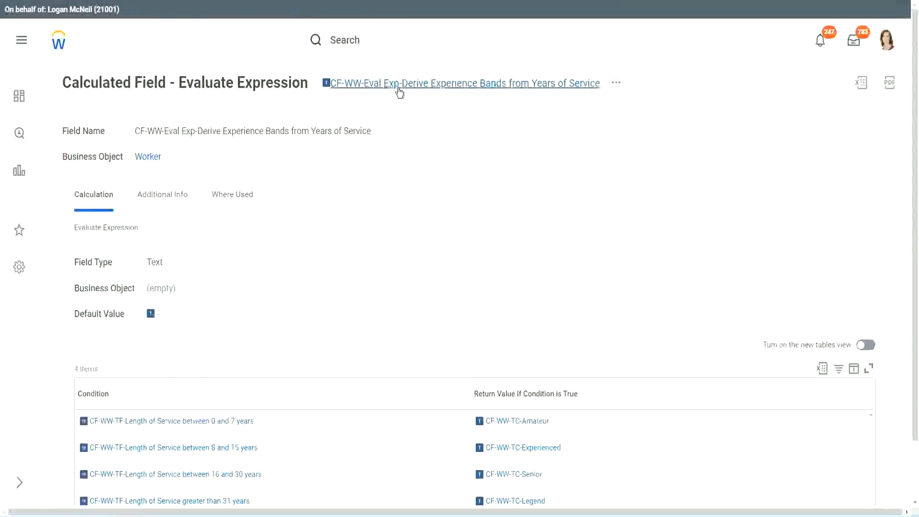
right_click(397, 88)
left_click(433, 145)
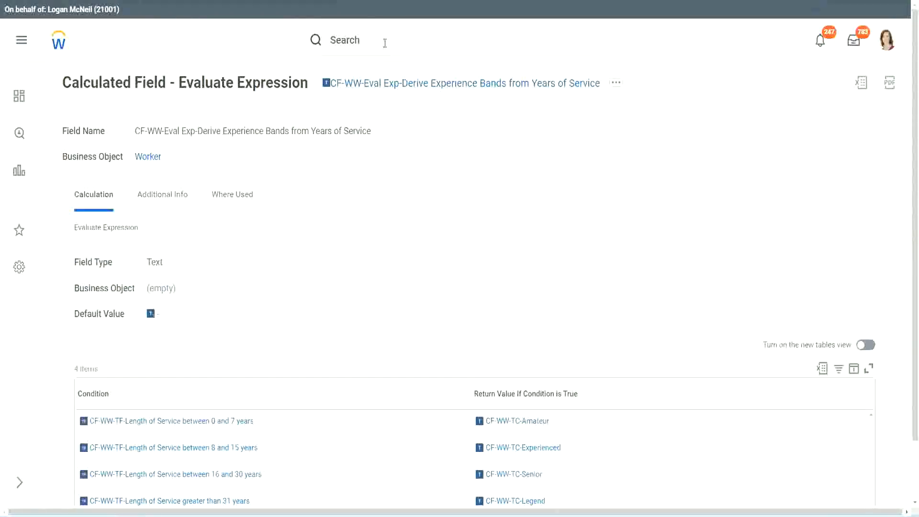
left_click(384, 43)
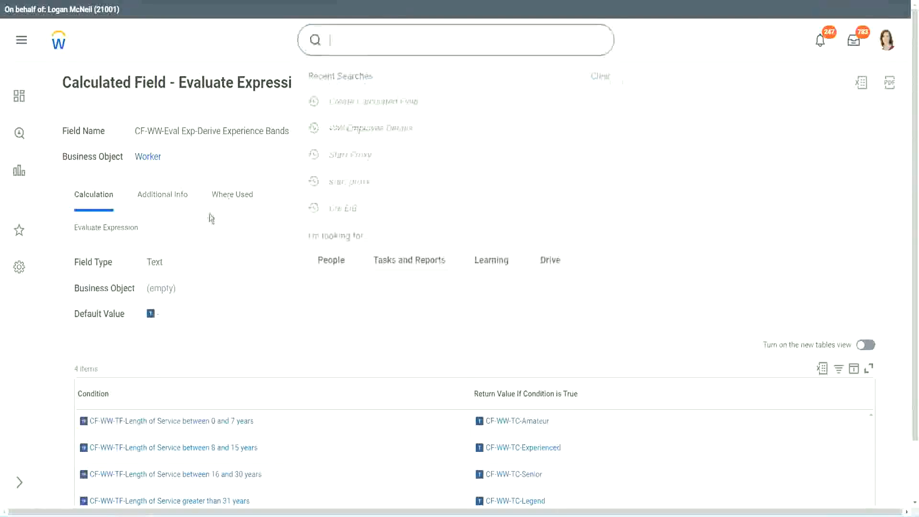
left_click(651, 108)
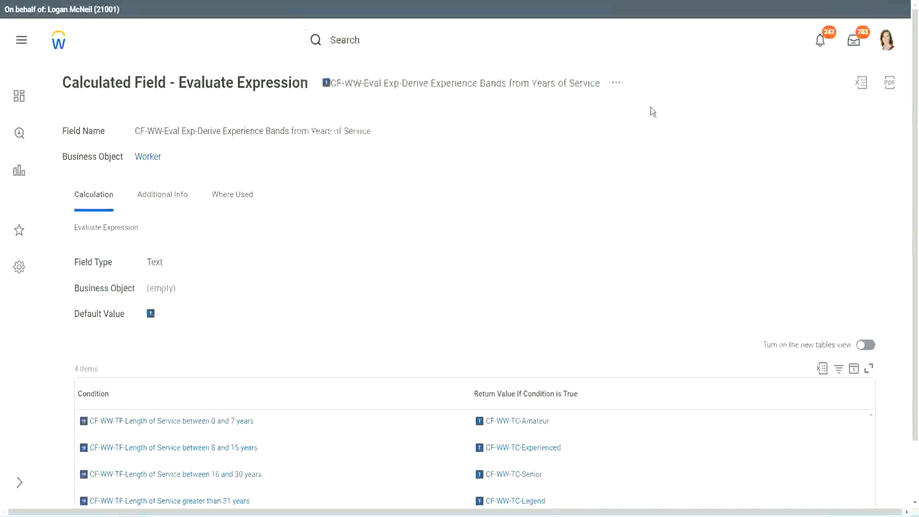
- Search for "create calc field" and open the Create Calculated Field task
left_click(362, 36)
type("cre")
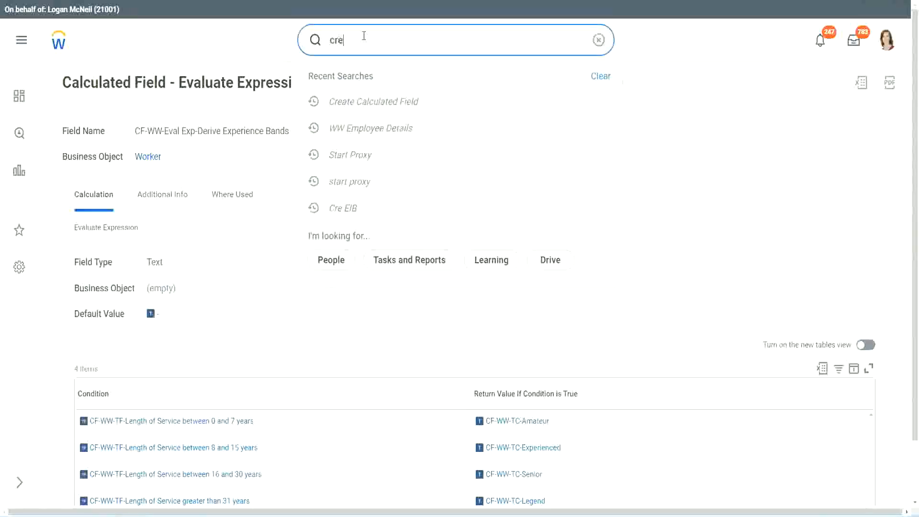
type("ate calc field")
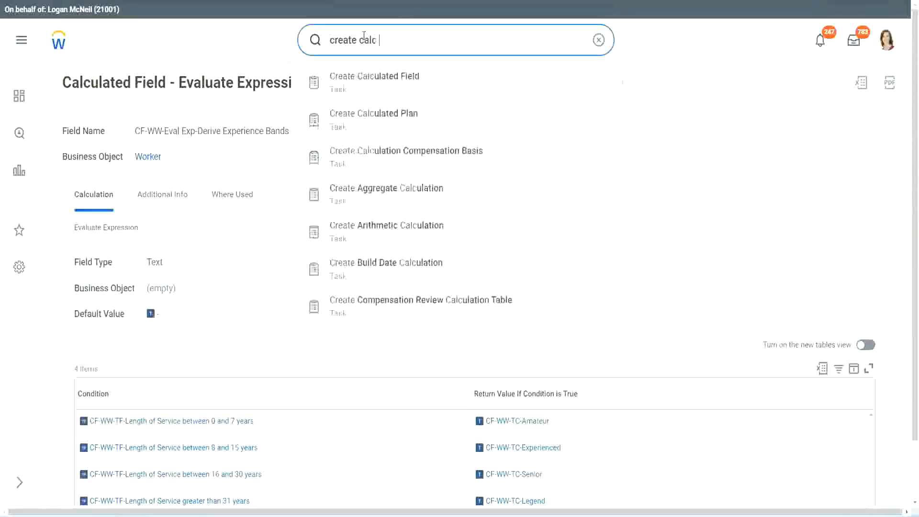
left_click(383, 89)
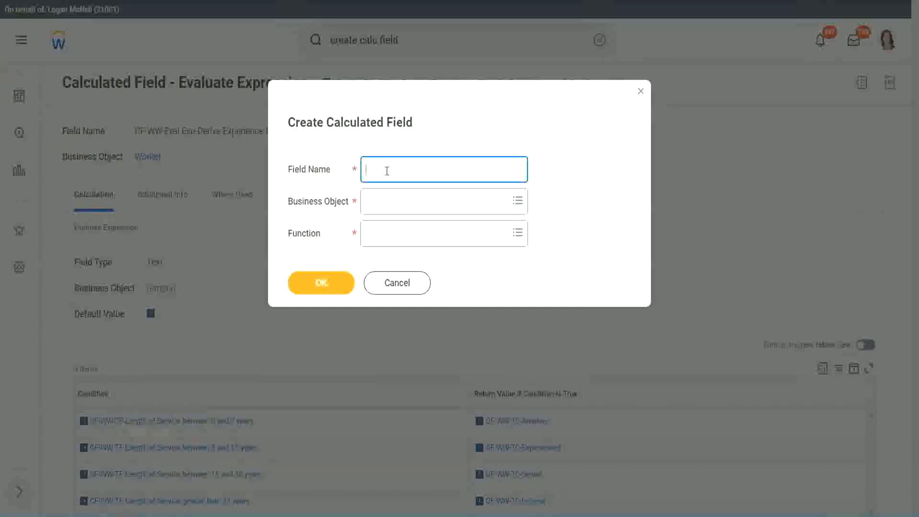
- Name the new calculated field "CF-WW-LRB-Identify Experience Bands from years of Service"
type("CF-WW-LRB-Identify Exe")
key("BackSpace")
type("periende")
key("BackSpace")
key("BackSpace")
type("ce ")
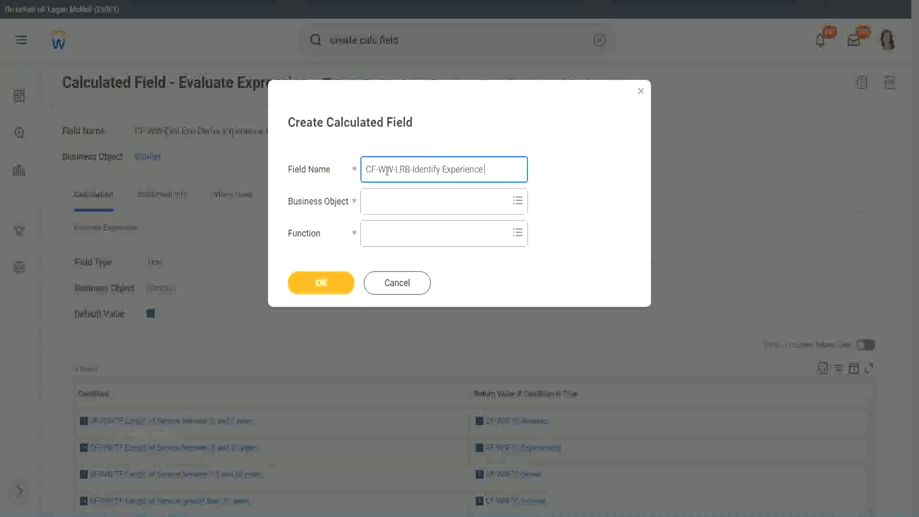
type("Bands Irom")
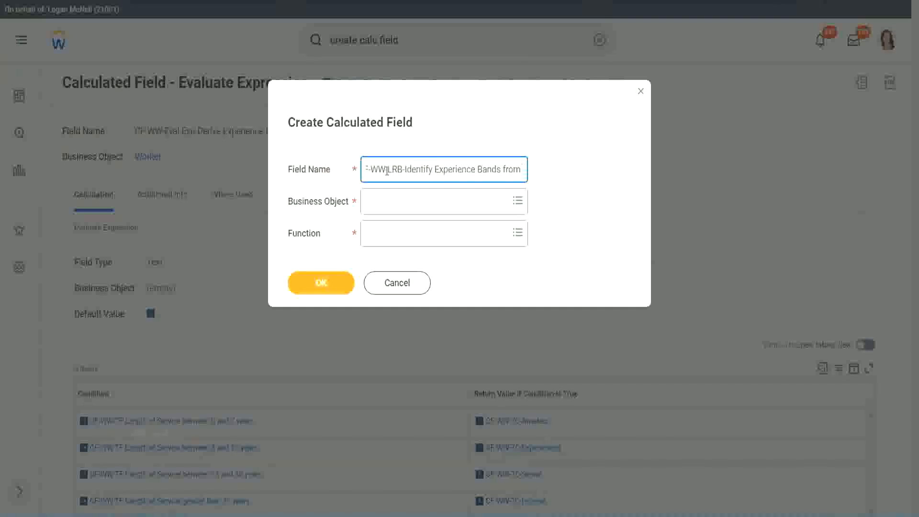
type(" years of Service")
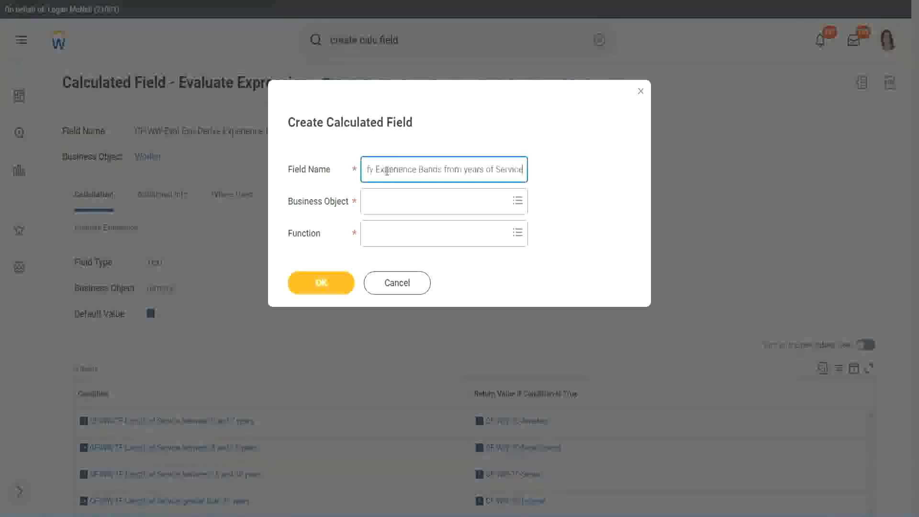
key("Tab")
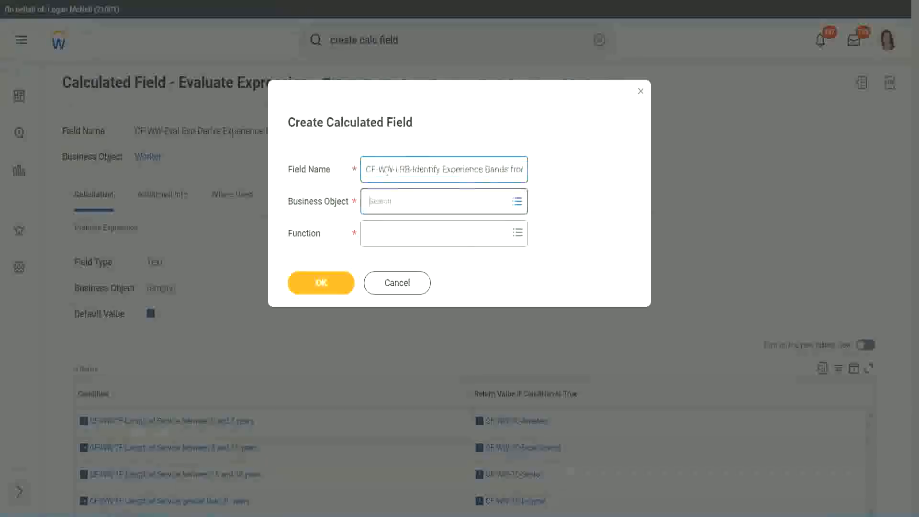
- Set the business object to Worker and the function to Lookup Range Band, and confirm the creation dialog
type("wor")
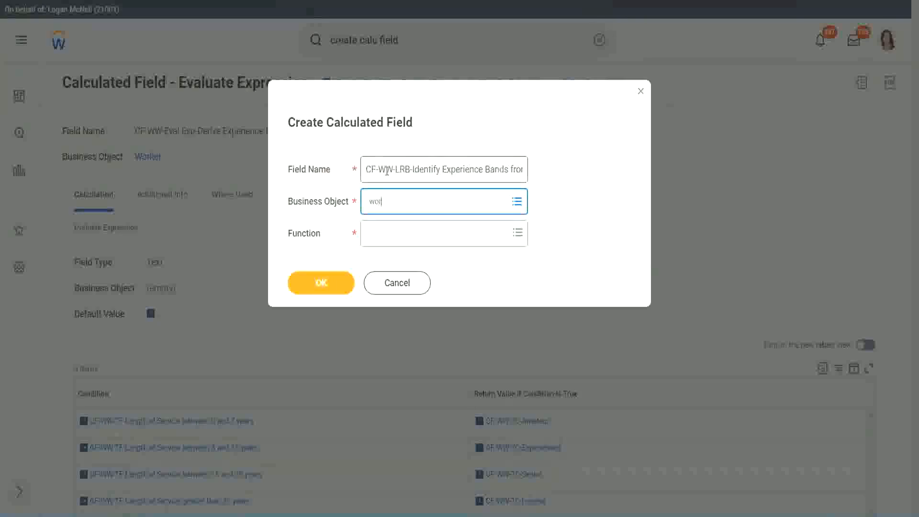
type("ker")
key("Return")
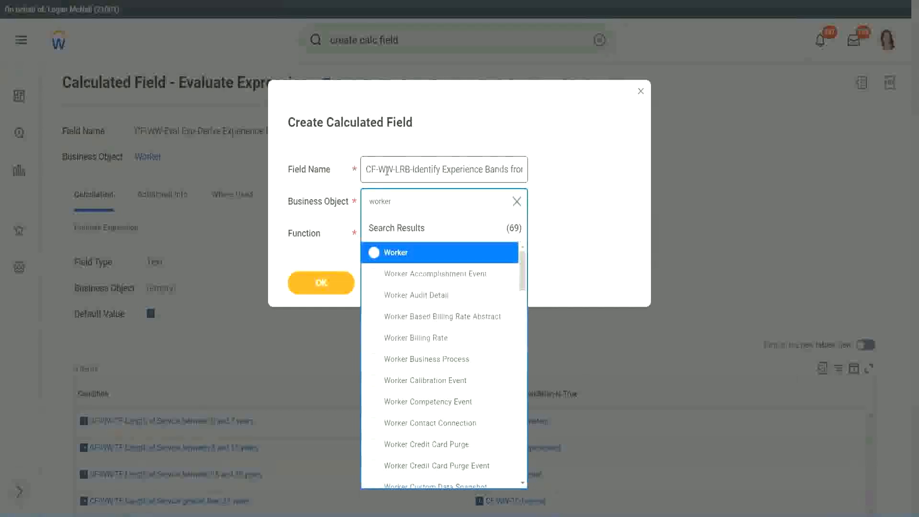
key("Return")
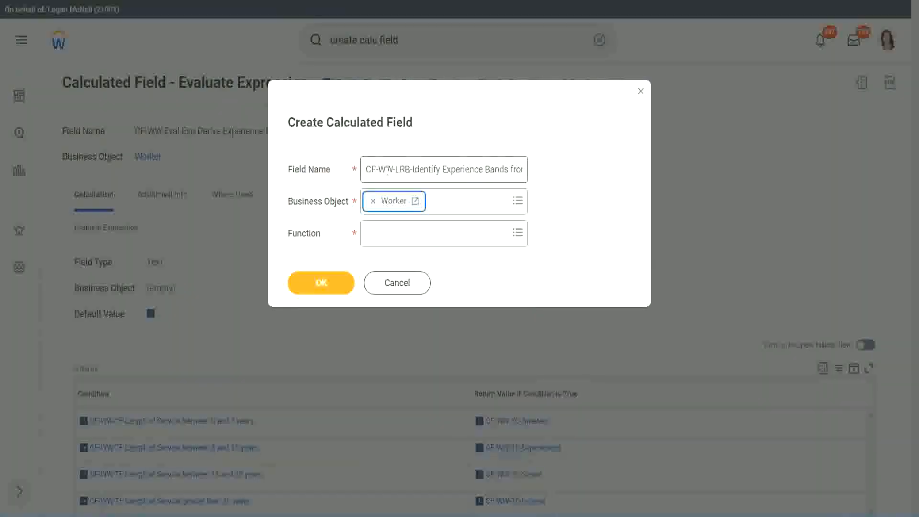
key("Tab")
type("loo")
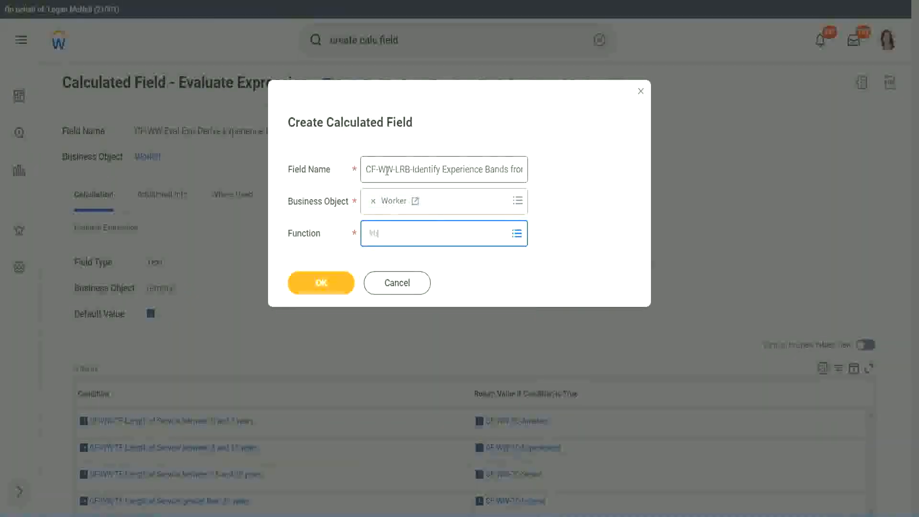
key("Return")
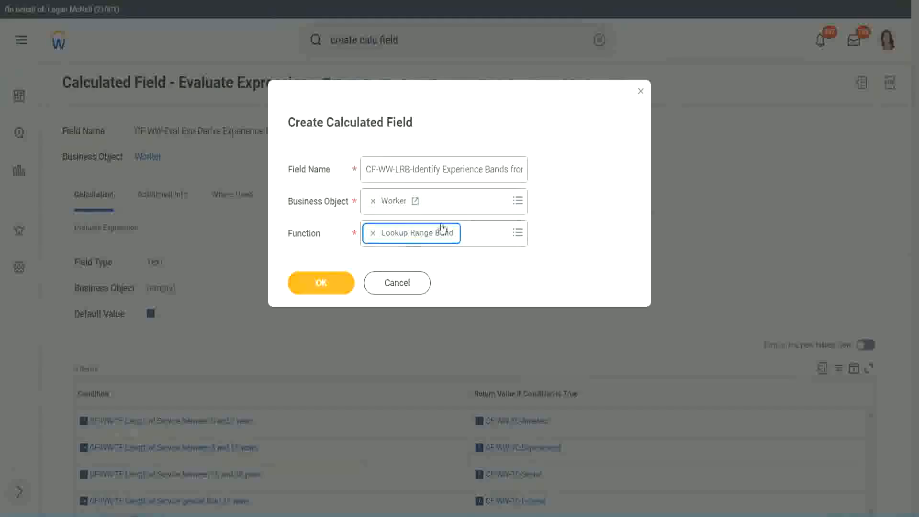
left_click(328, 283)
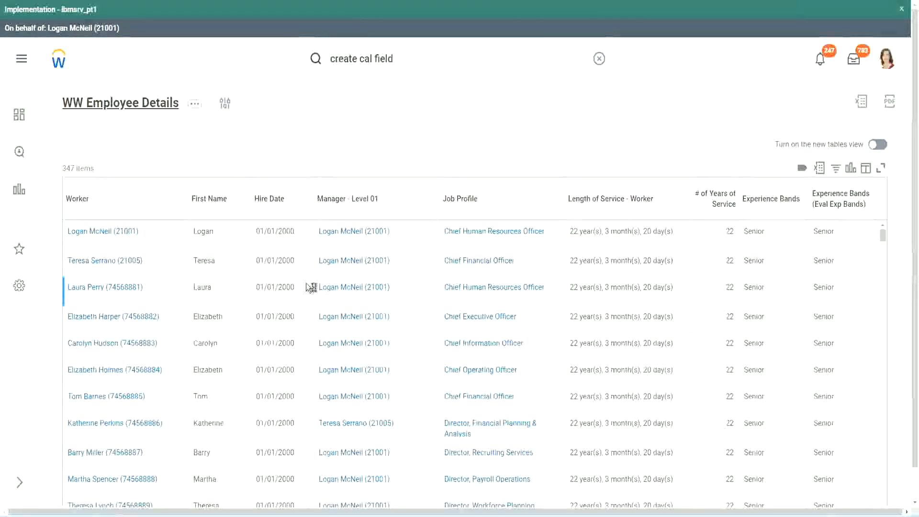
- Copy the name "CF-WW-Convert Text To Number-Number of Years from Length of Service" from the report's columns and use it as the source field
scroll(306, 311, "down", 5)
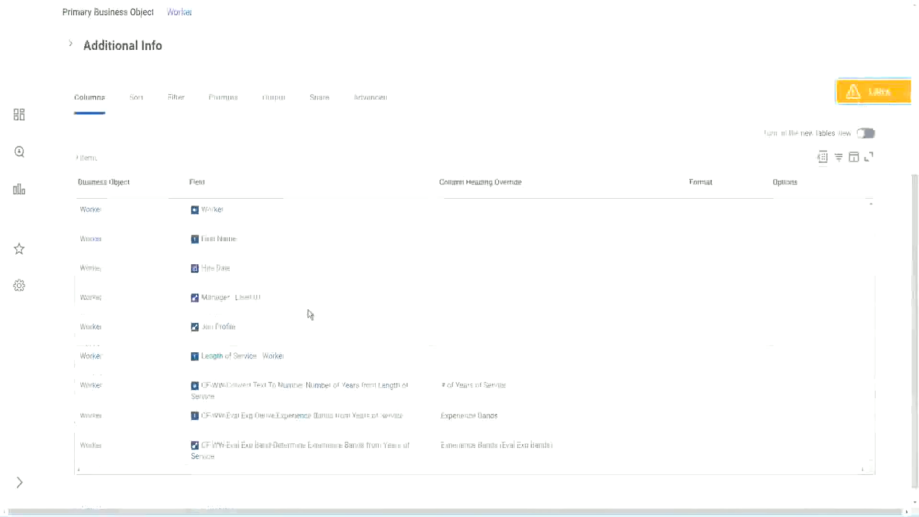
right_click(291, 373)
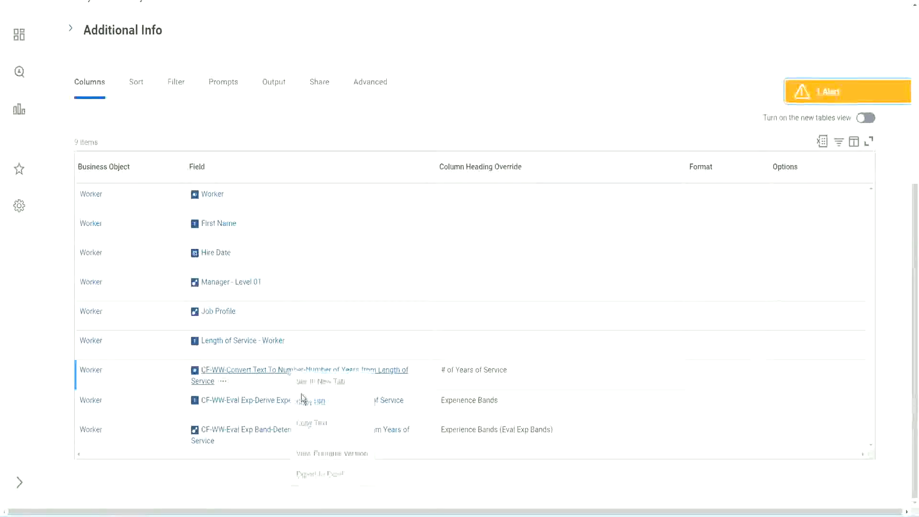
left_click(317, 425)
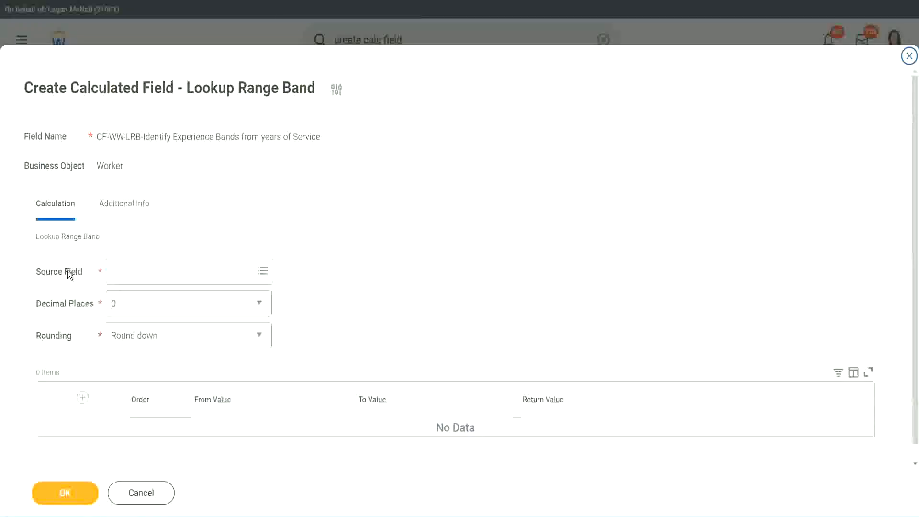
left_click(143, 273)
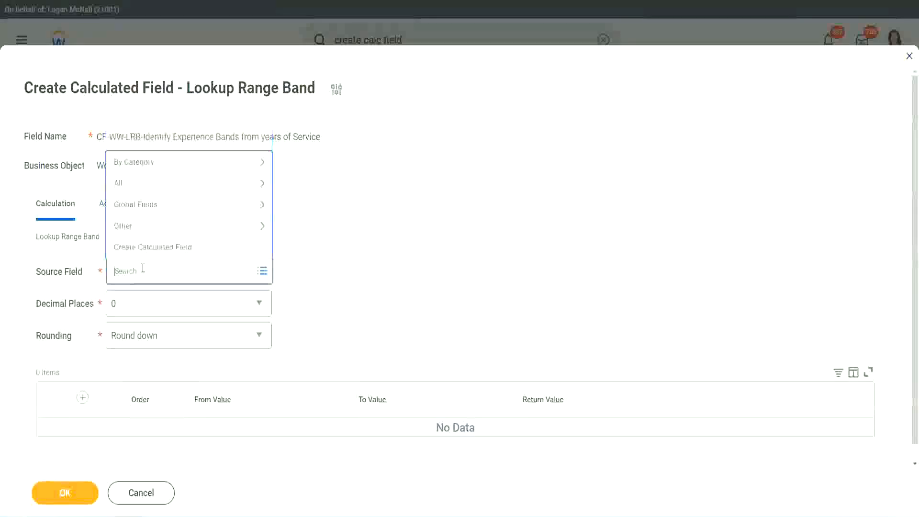
key("ctrl+v")
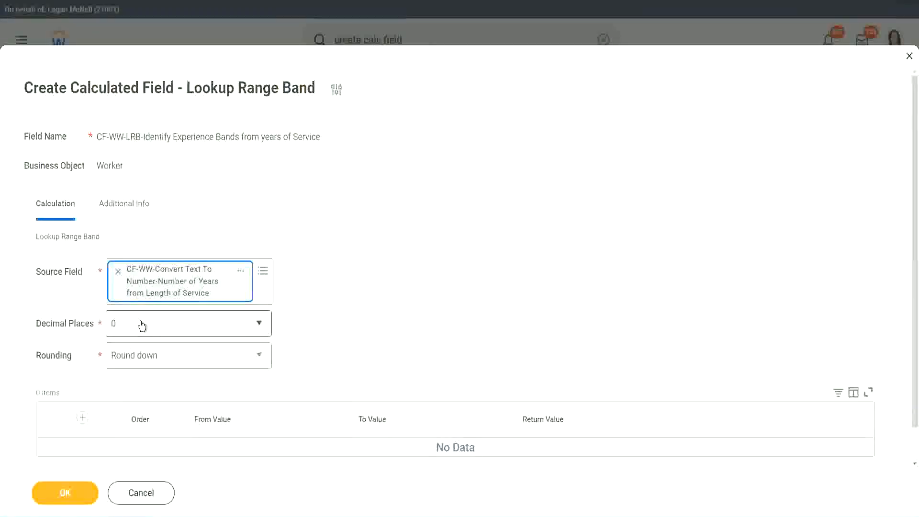
- Check the decimal places choices and set the rounding method to Round
left_click(179, 329)
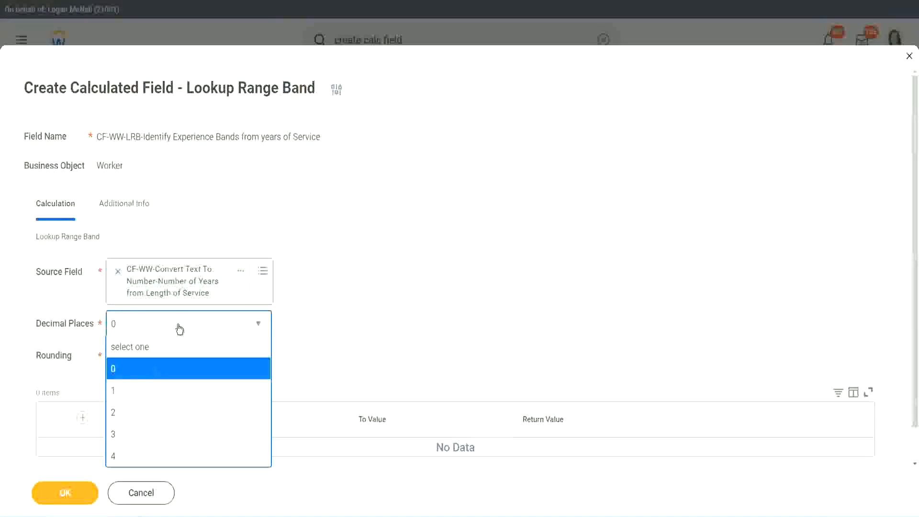
left_click(357, 315)
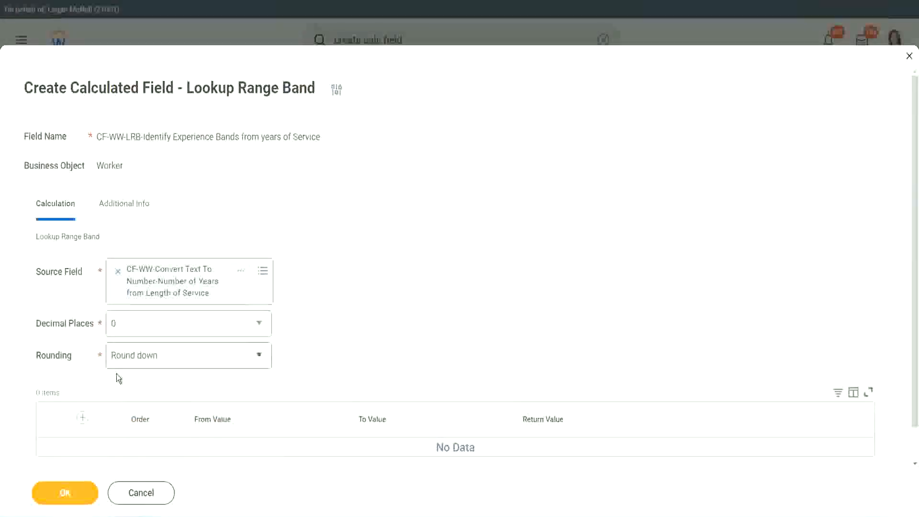
left_click(147, 357)
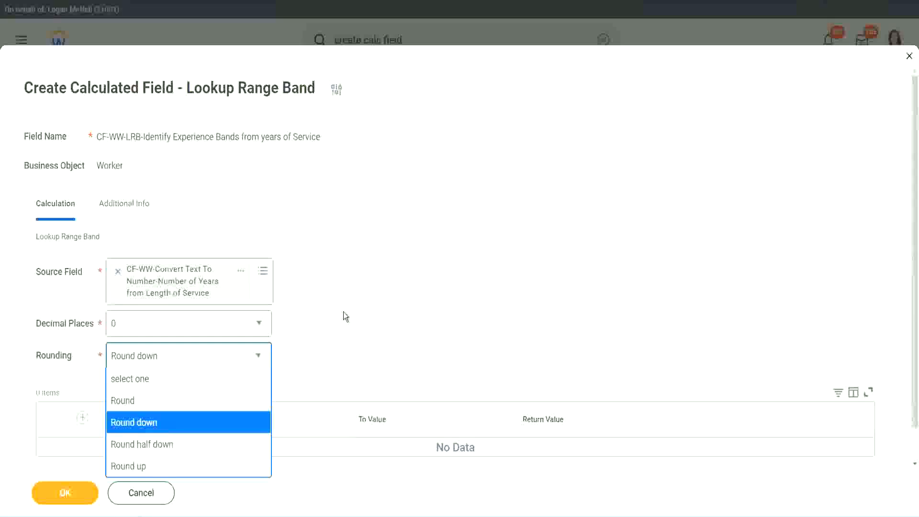
left_click(323, 352)
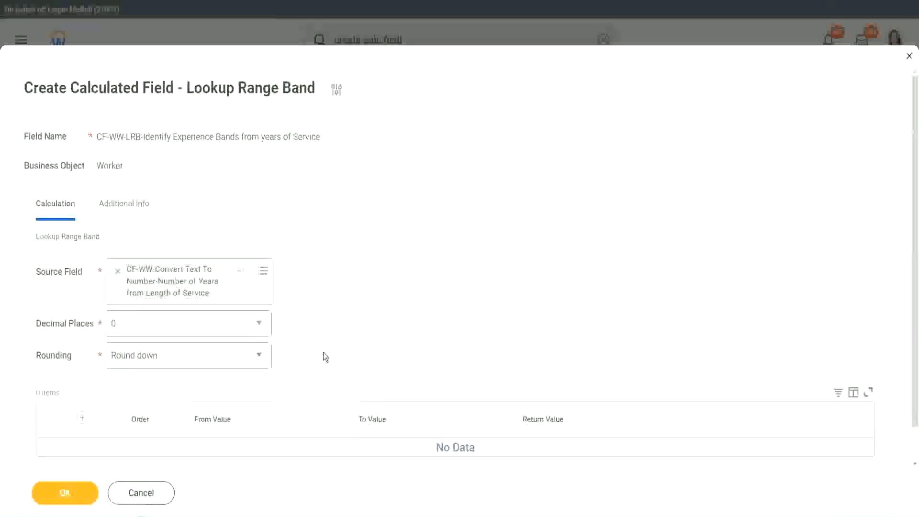
left_click(158, 360)
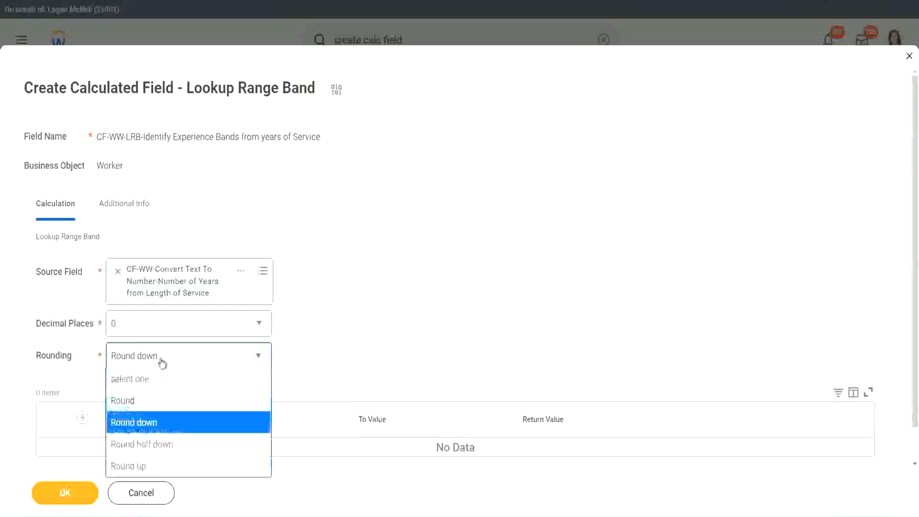
left_click(152, 402)
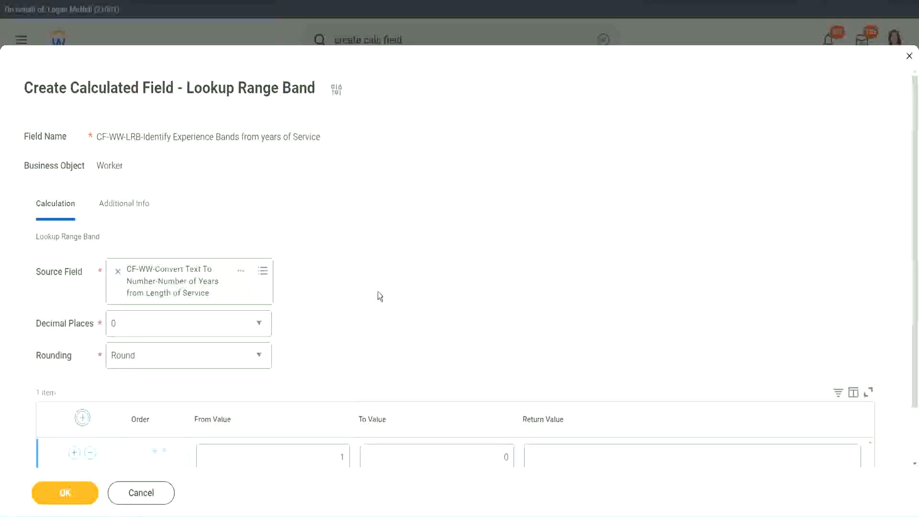
- Add a range band row from 0 to 7 with the return value Amateur
scroll(383, 293, "down", 1)
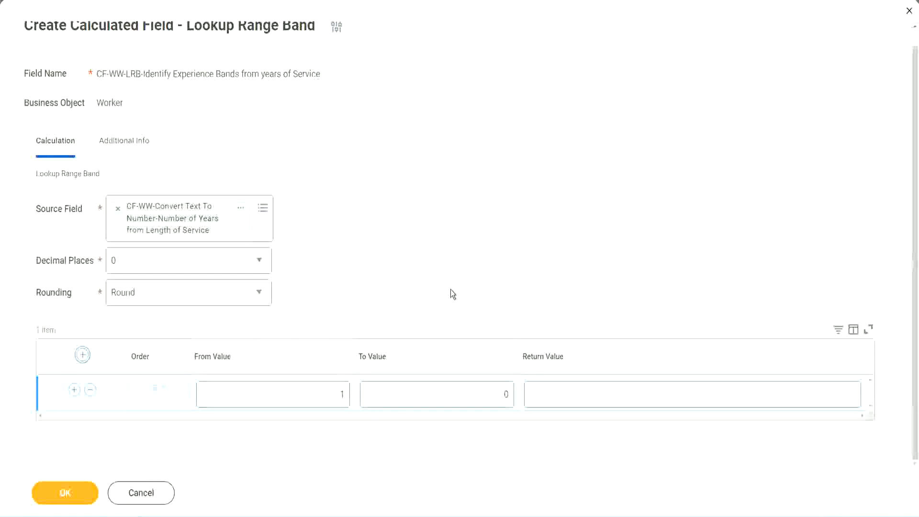
double_click(335, 398)
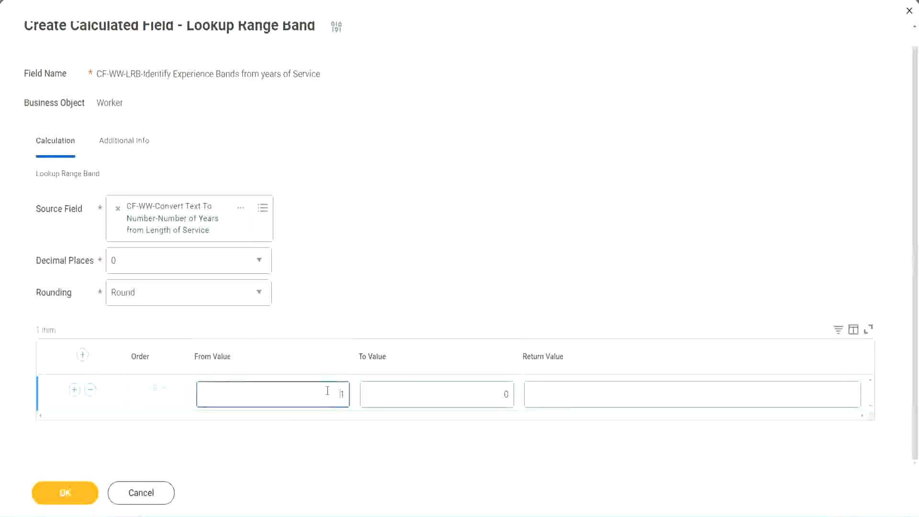
type("0")
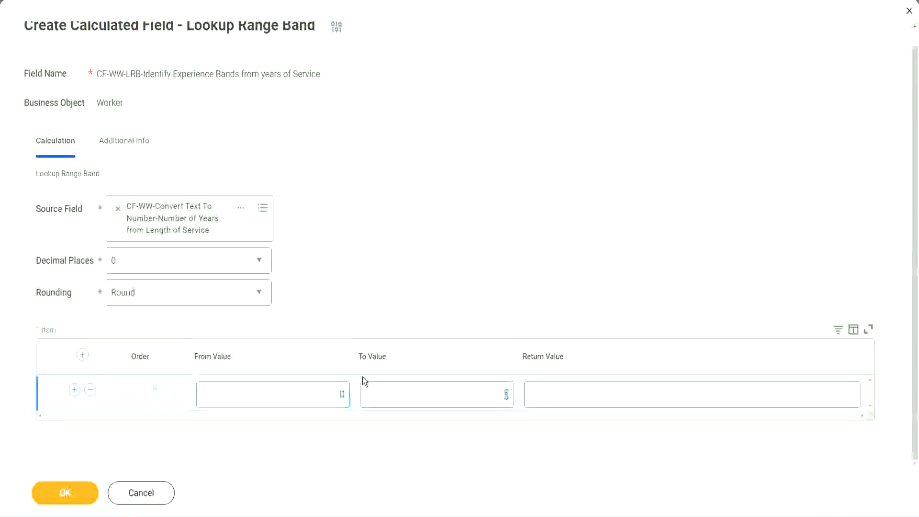
key("Tab")
type("7")
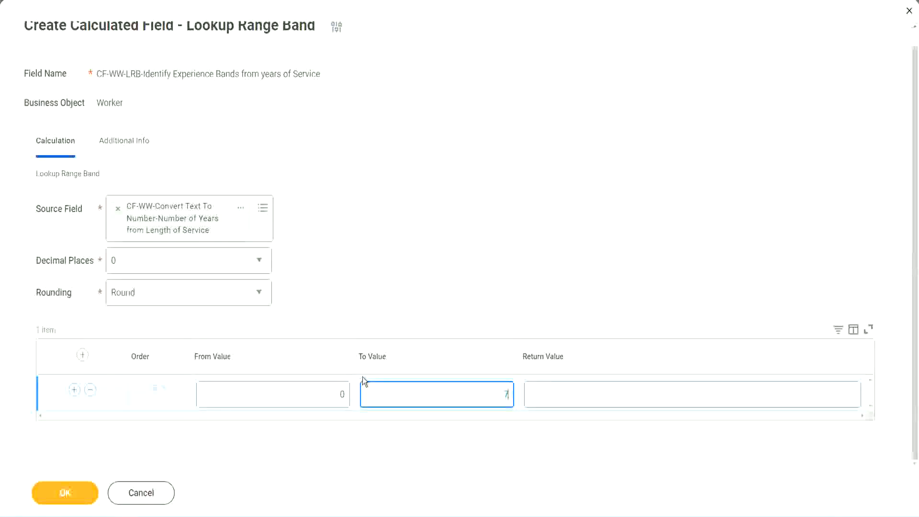
key("Tab")
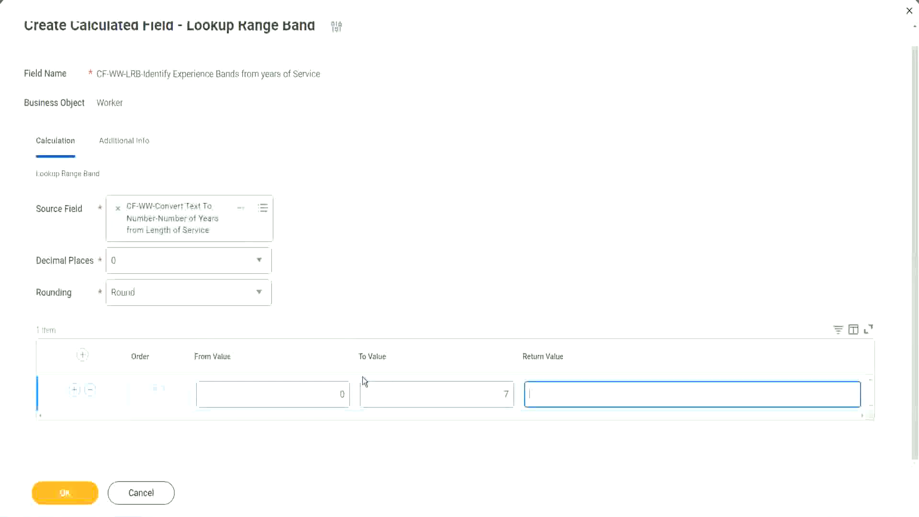
type("Amateur")
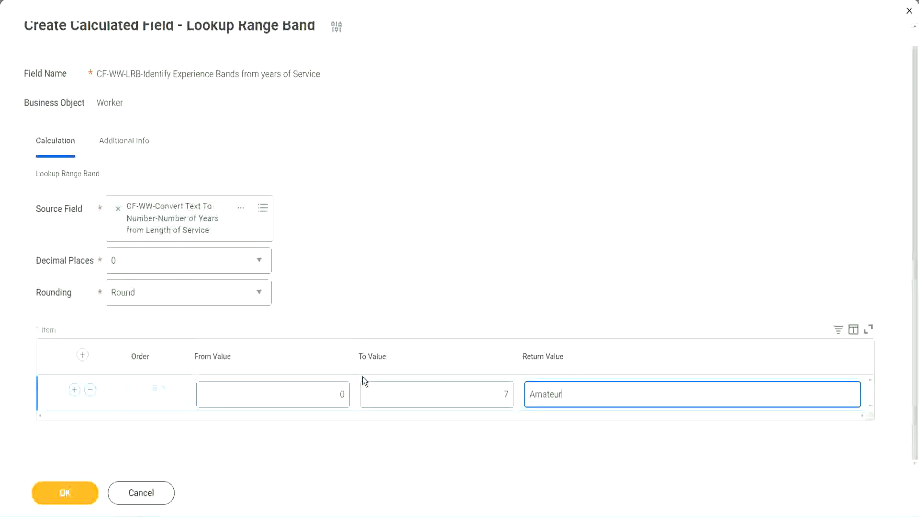
left_click(318, 394)
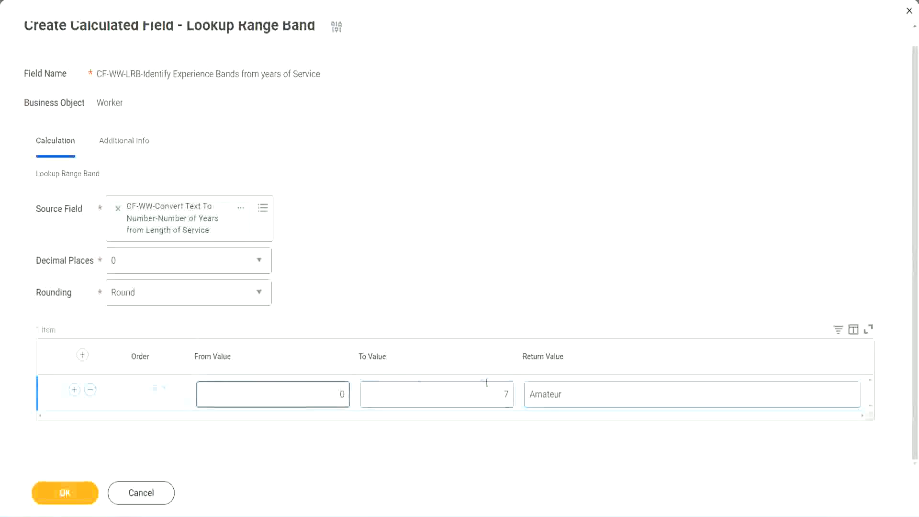
left_click(497, 388)
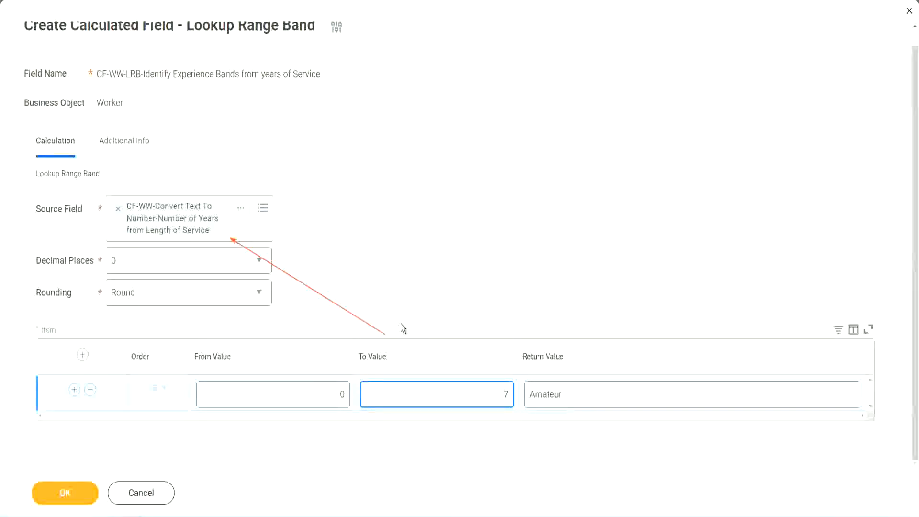
- Add a second range band row from 8 to 15 with the return value Experienced
left_click(74, 390)
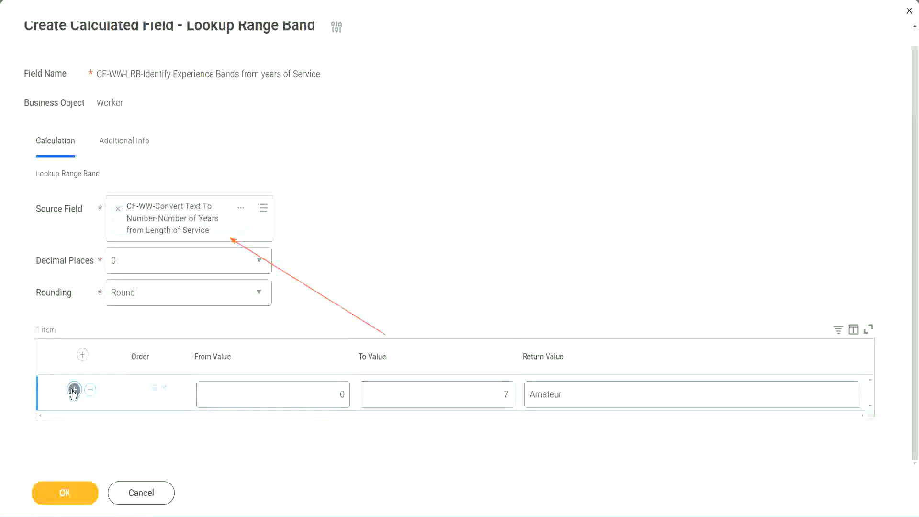
left_click(349, 429)
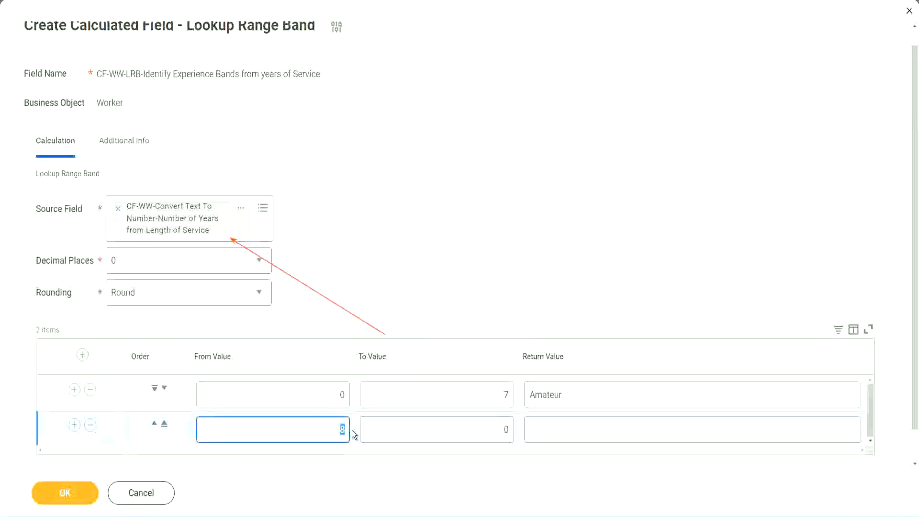
left_click(333, 397)
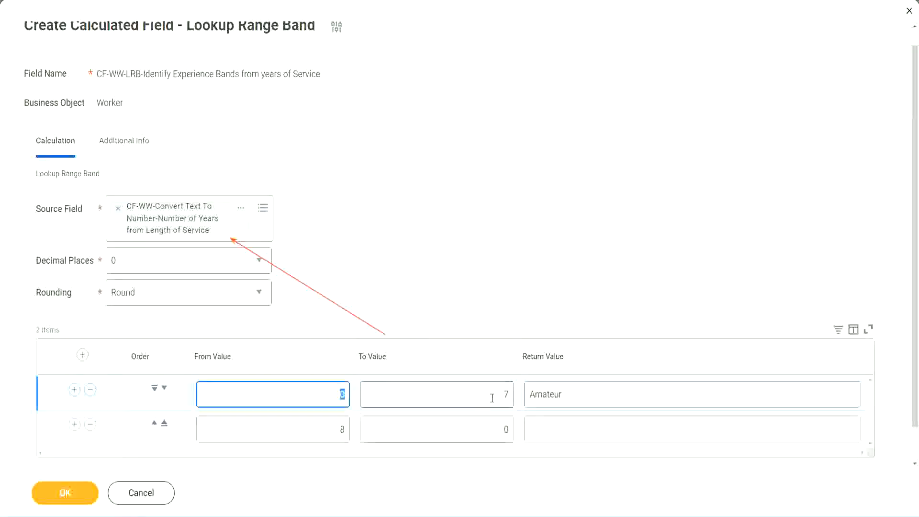
left_click(501, 396)
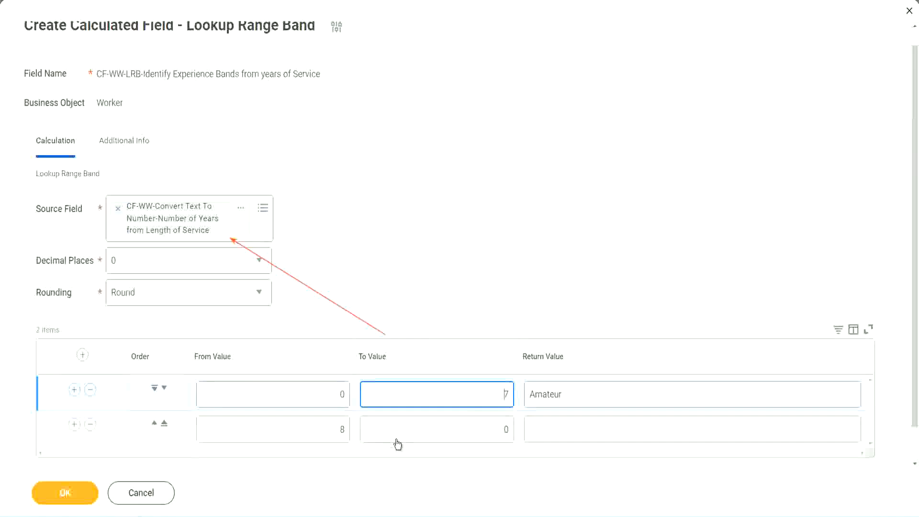
left_click(327, 433)
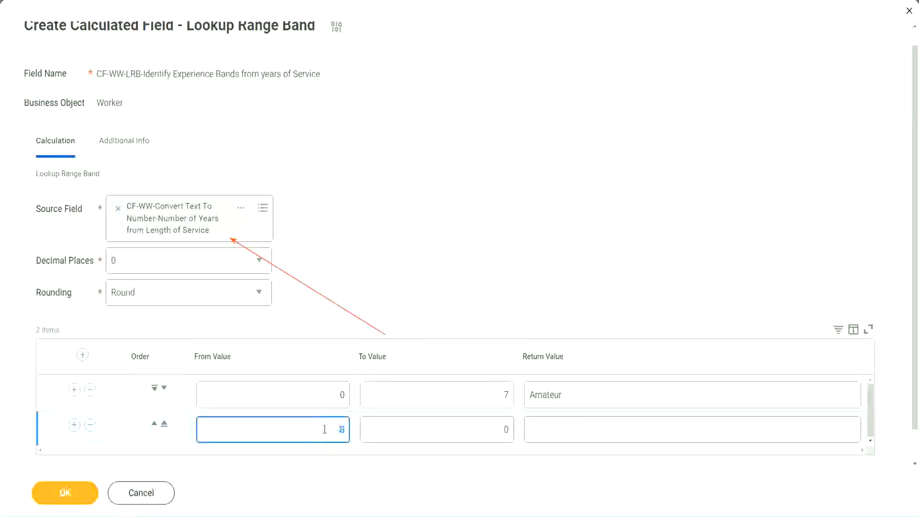
left_click(497, 430)
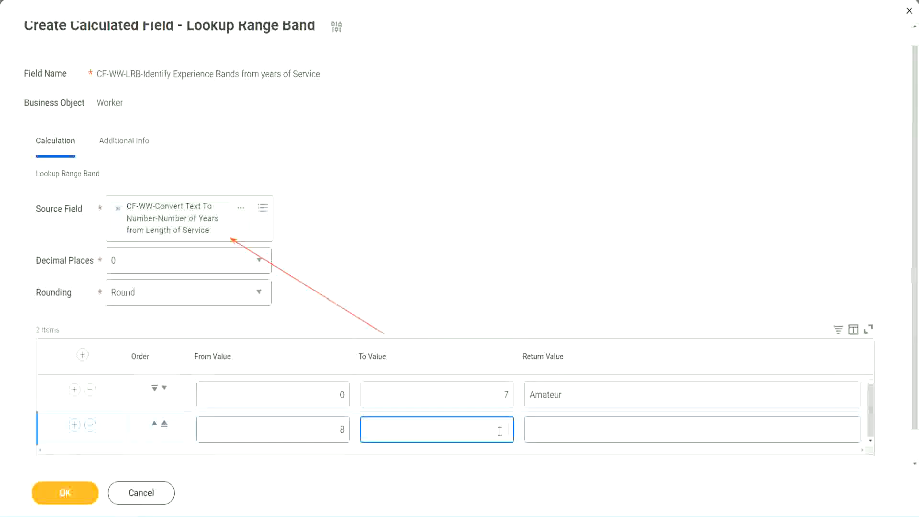
type("15")
left_click(566, 427)
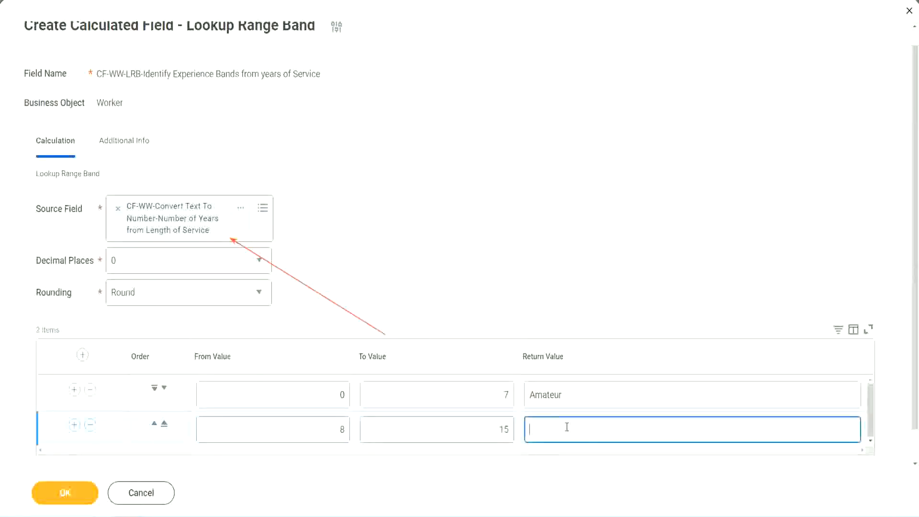
type("Experienced")
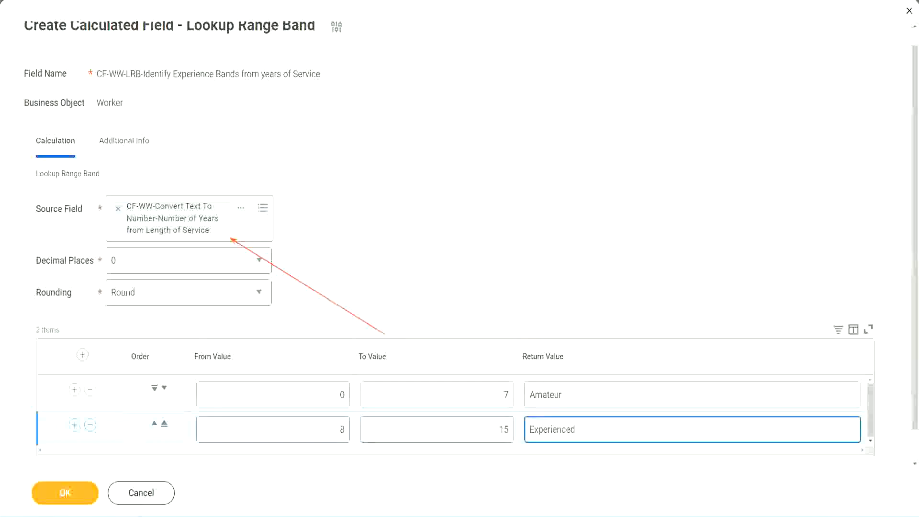
- Add a third range band row from 16 to 30 with the return value Senior
left_click(74, 426)
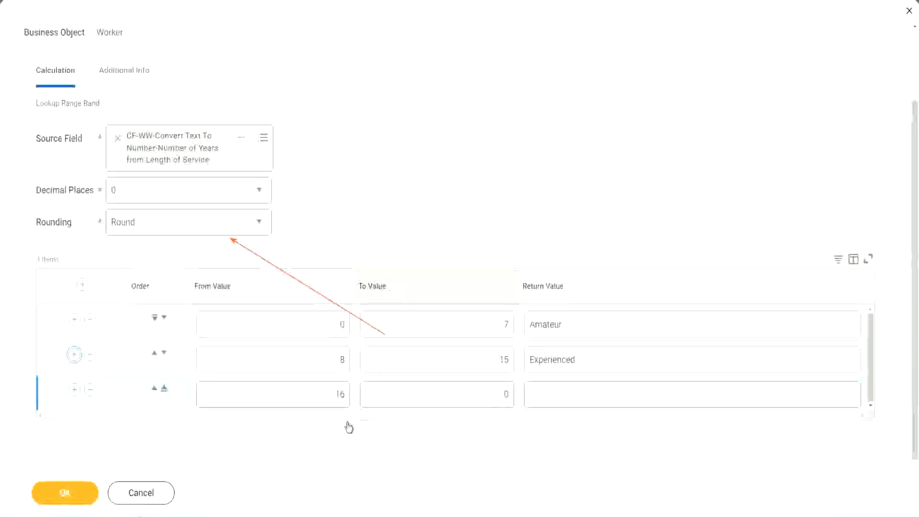
left_click(318, 399)
left_click(461, 395)
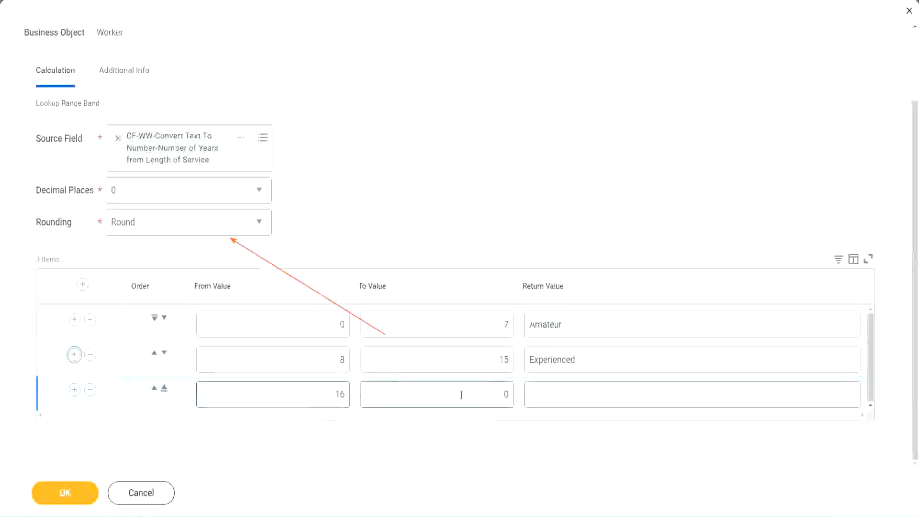
left_click(488, 393)
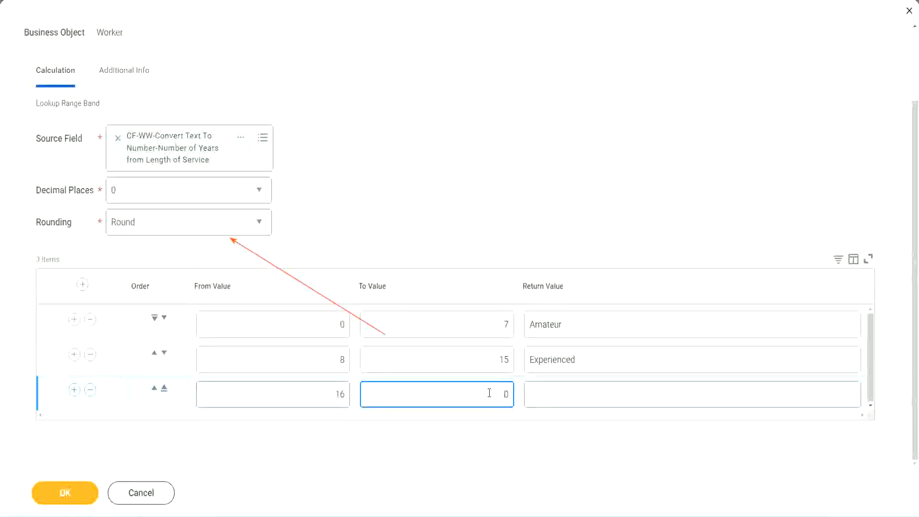
type("3")
key("Tab")
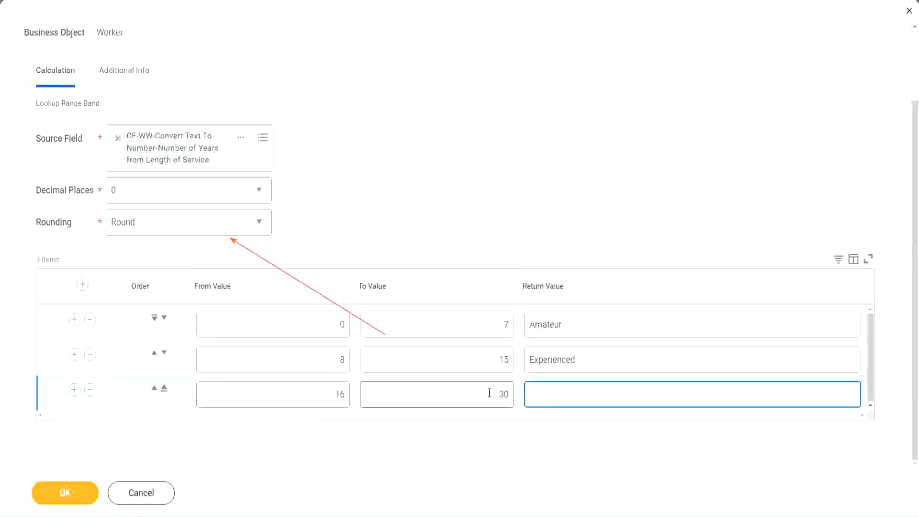
type("S")
key("BackSpace")
type("Senior")
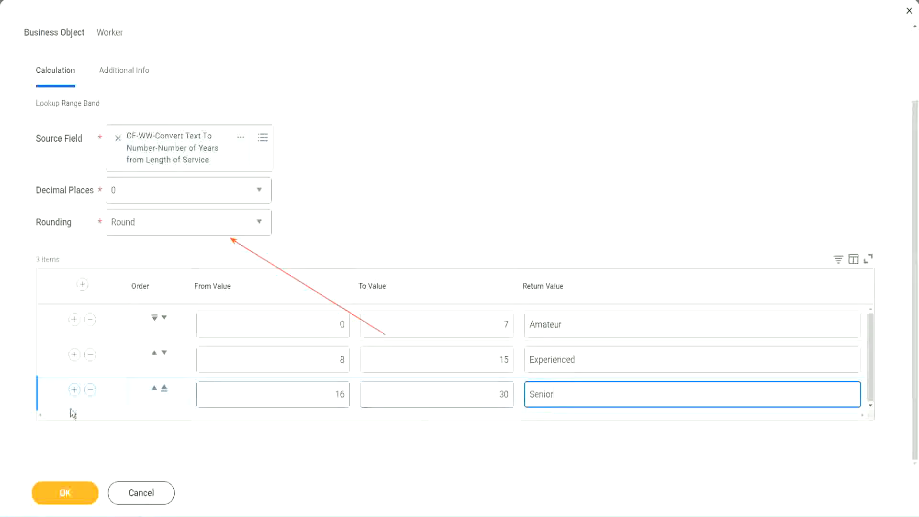
- Add a fourth range band row from 31 to 1000 with the return value Legend
left_click(74, 390)
scroll(174, 362, "down", 1)
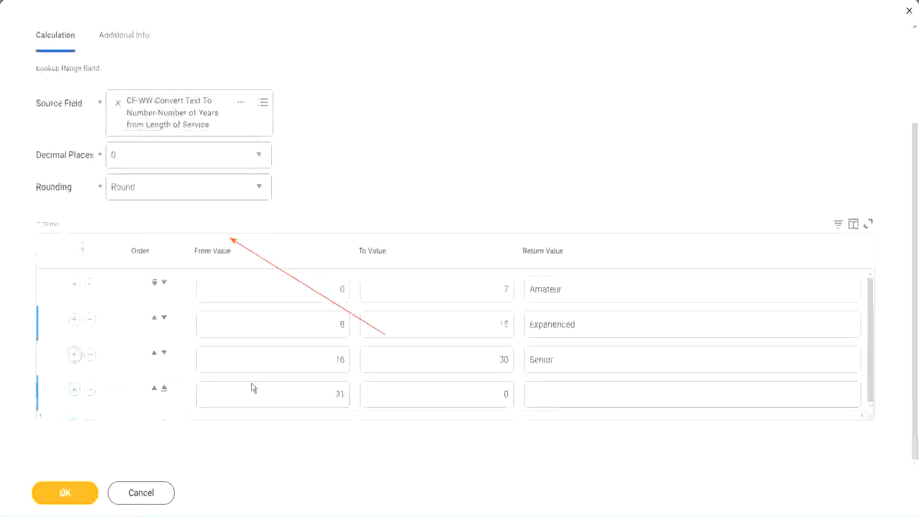
double_click(348, 394)
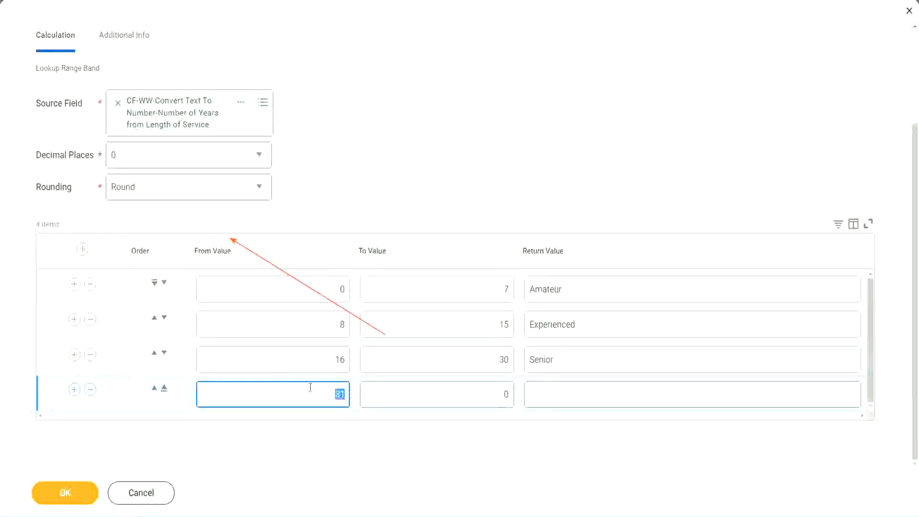
left_click(427, 386)
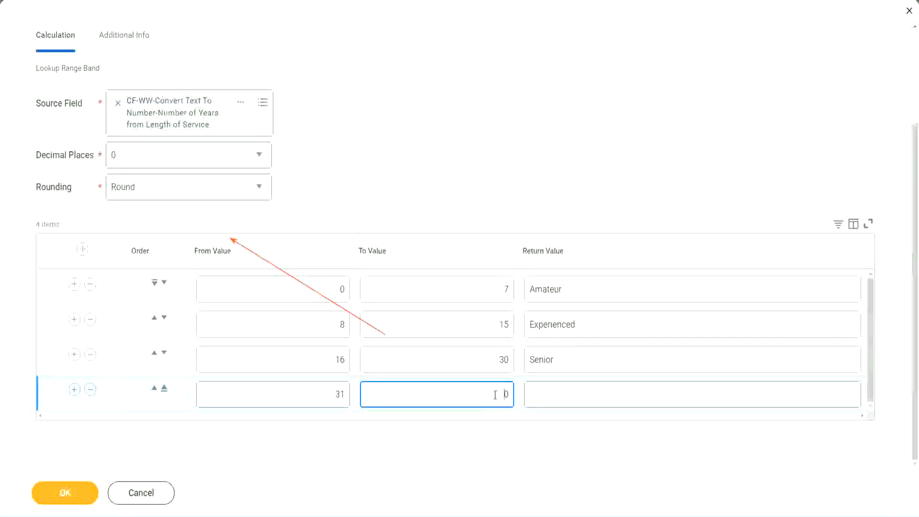
type("1000")
left_click(519, 390)
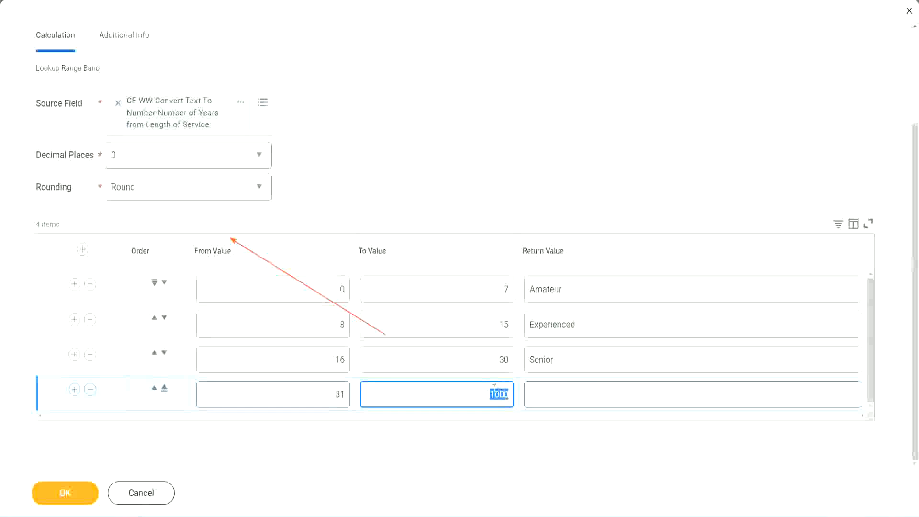
left_click_drag(482, 391, 515, 392)
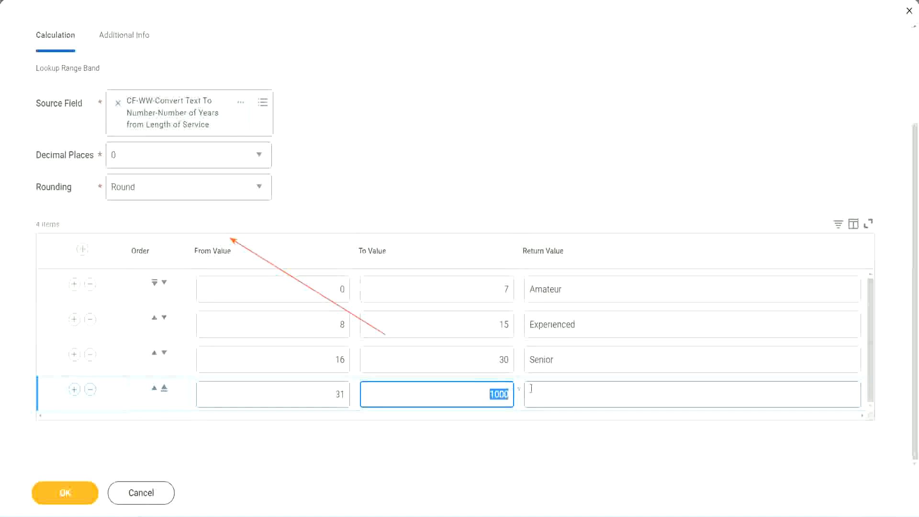
left_click(573, 394)
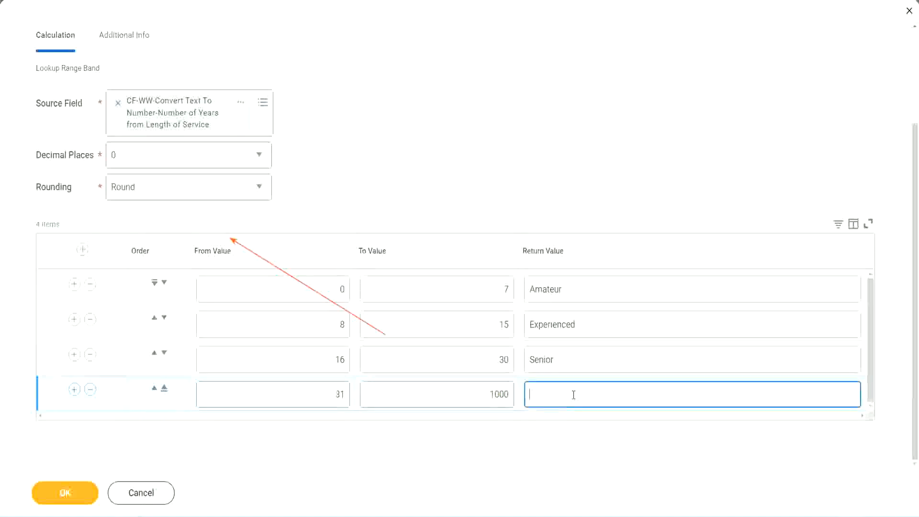
type("Legend")
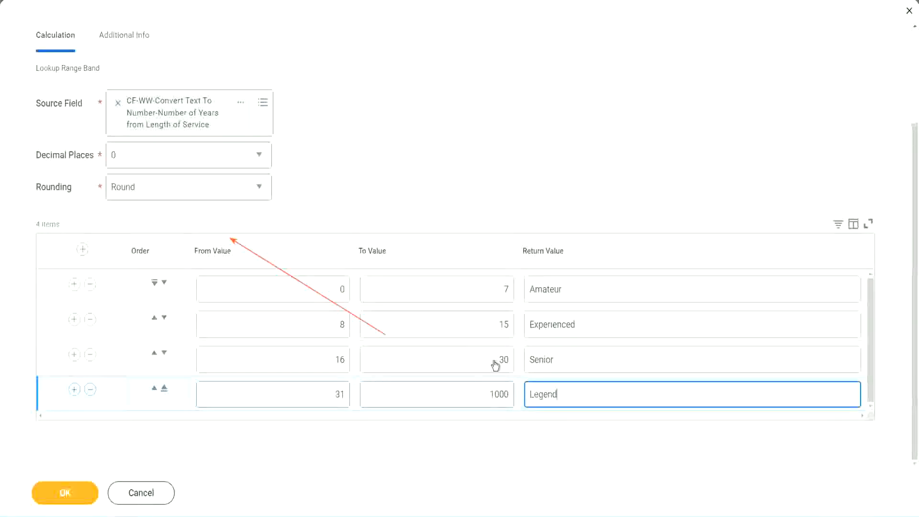
- Review the from, to and return values across the four range band rows
left_click(427, 158)
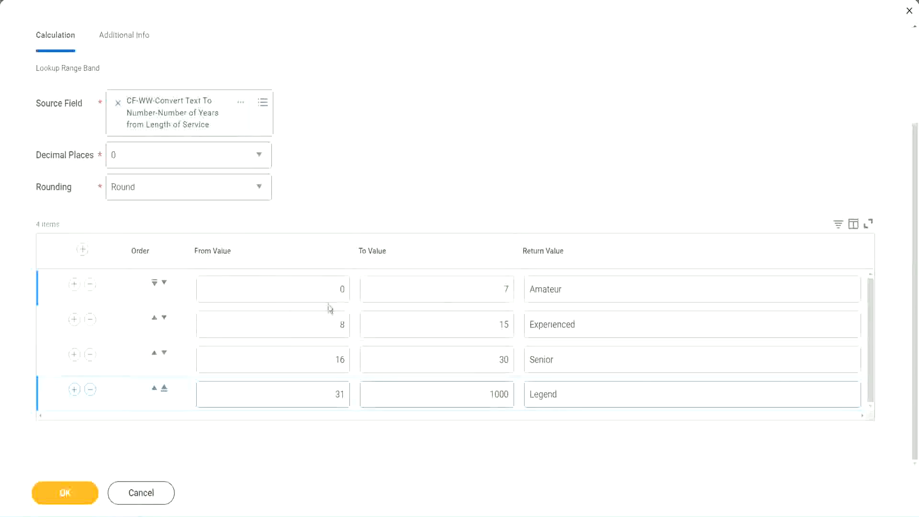
double_click(594, 288)
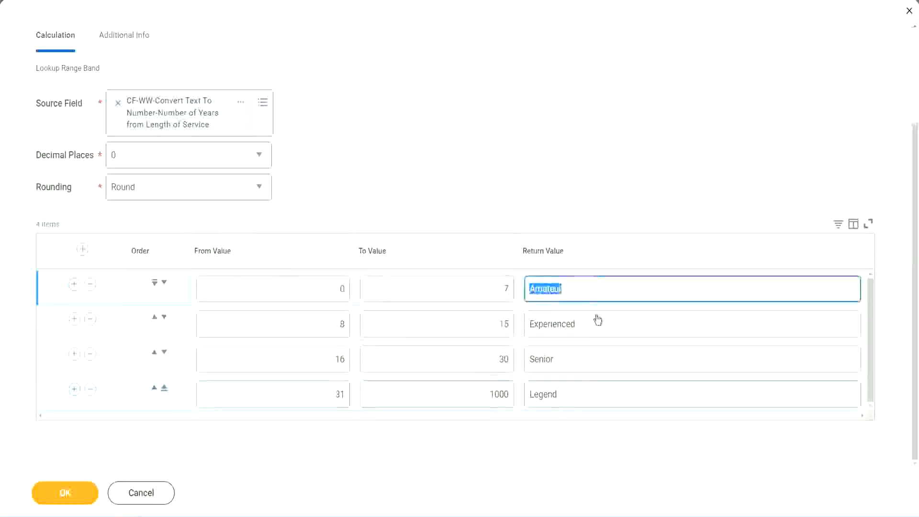
double_click(590, 333)
double_click(580, 364)
double_click(579, 393)
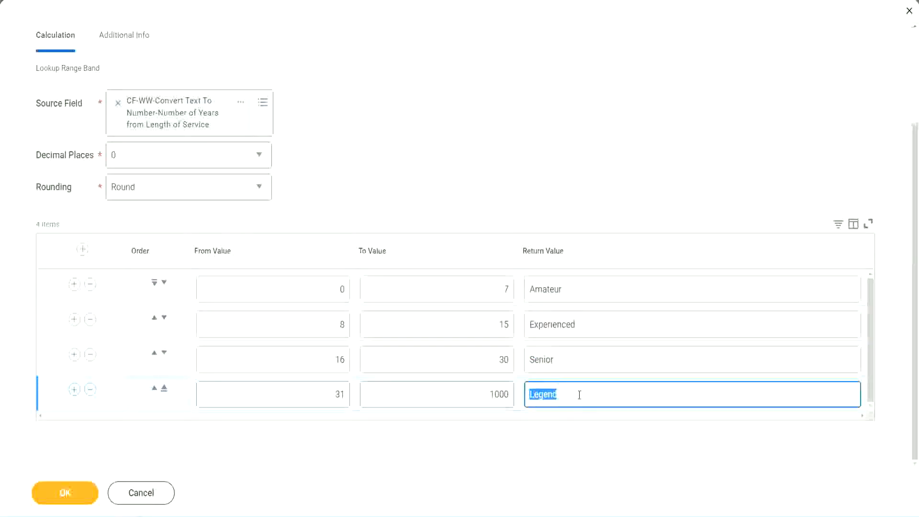
double_click(294, 293)
left_click(471, 281)
left_click(594, 295)
left_click(594, 331)
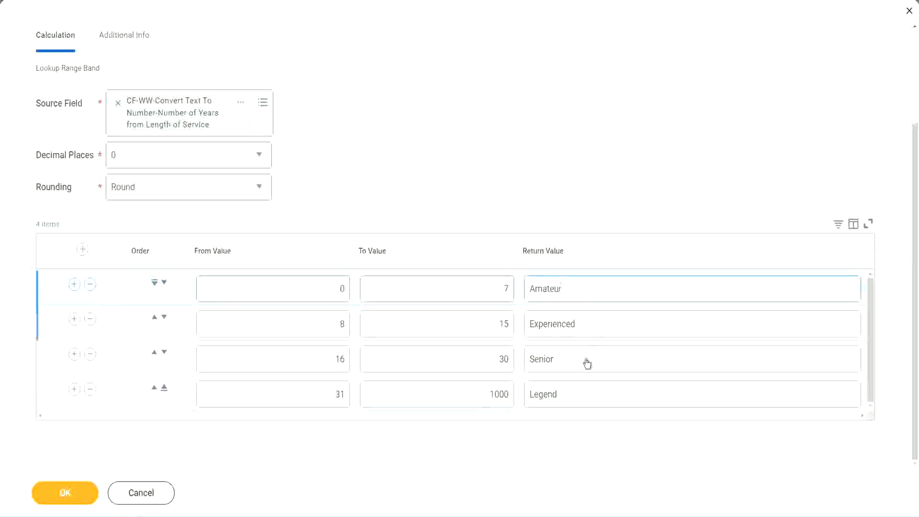
left_click(586, 362)
left_click(578, 390)
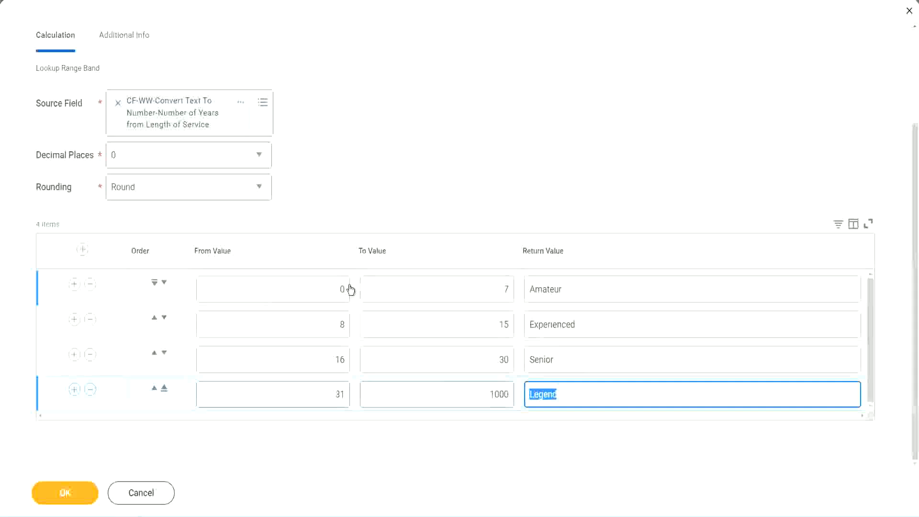
left_click(424, 207)
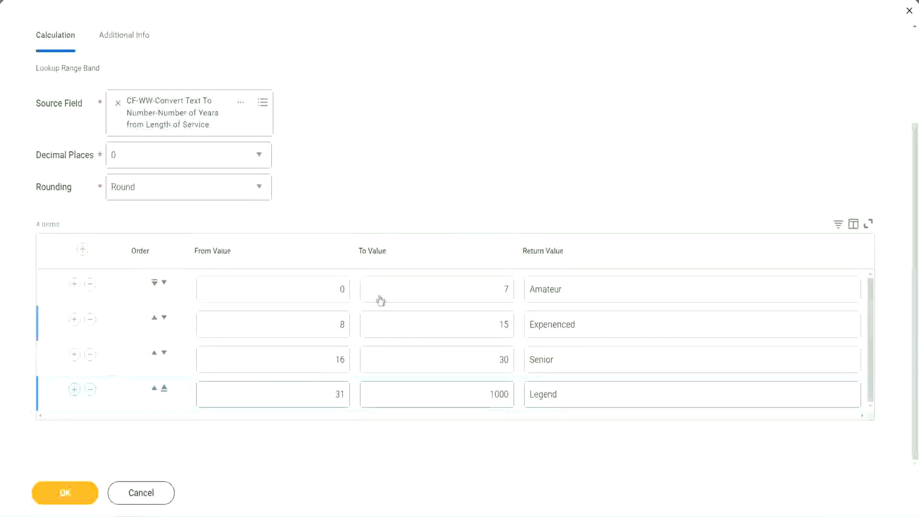
- Save the Lookup Range Band calculated field and copy its name from the save confirmation
left_click(64, 492)
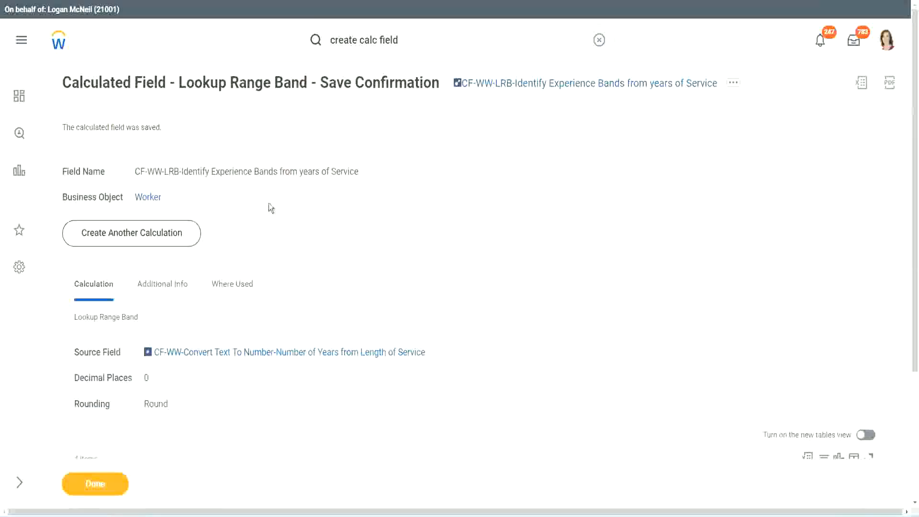
right_click(531, 86)
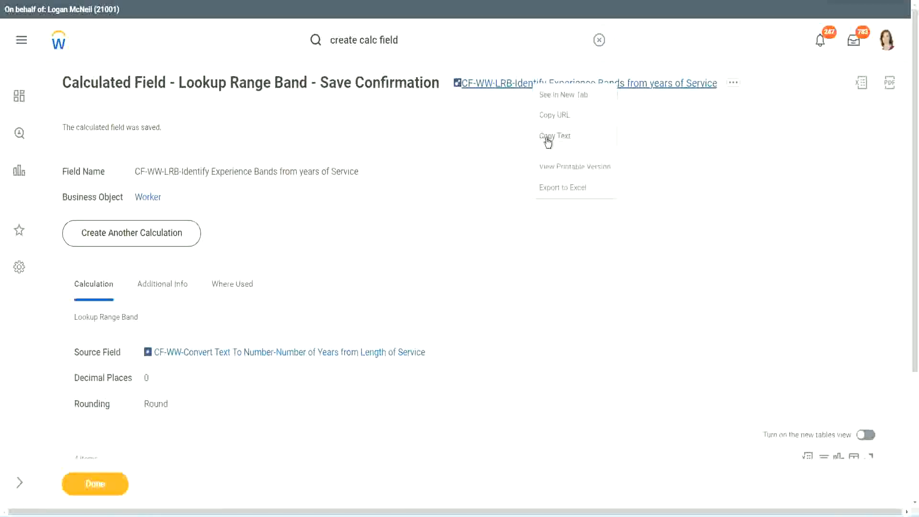
left_click(545, 142)
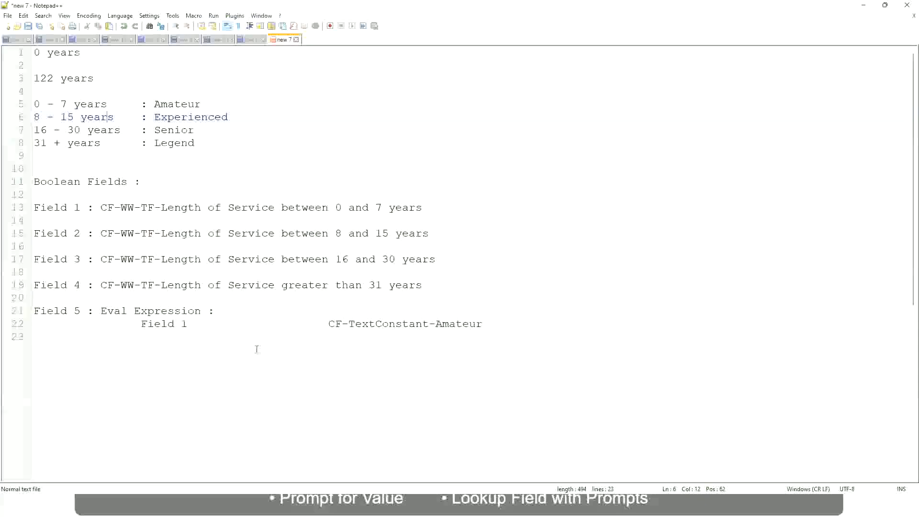
- In the Notepad++ notes, add a line below the Eval Expression entry with 10,000 USD and, spaced apart from it, 1,000,000
left_click(132, 381)
key("Return")
key("Return")
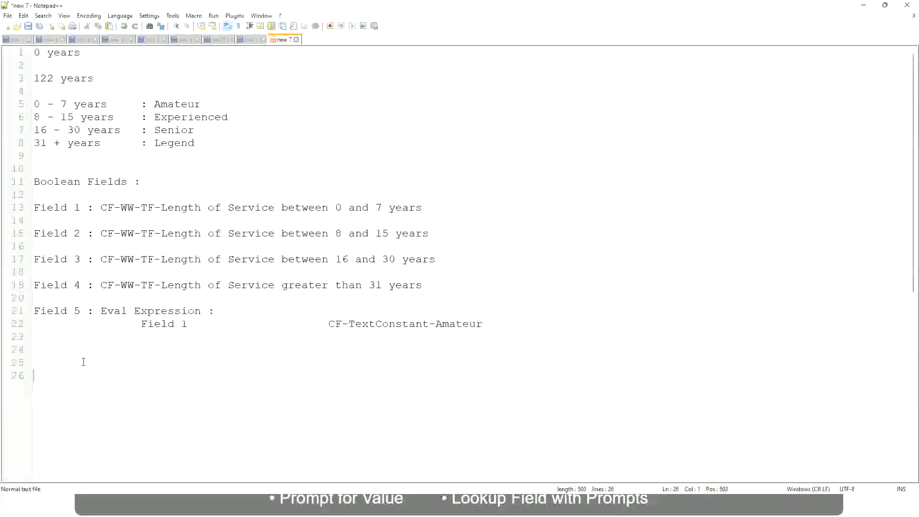
type("10,000 USD")
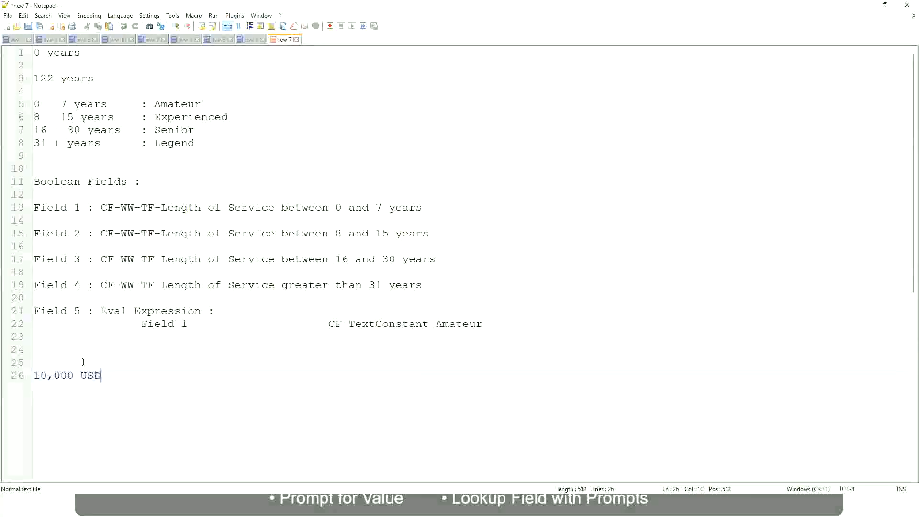
key("Tab")
key("Tab")
key("Tab")
type("1,000")
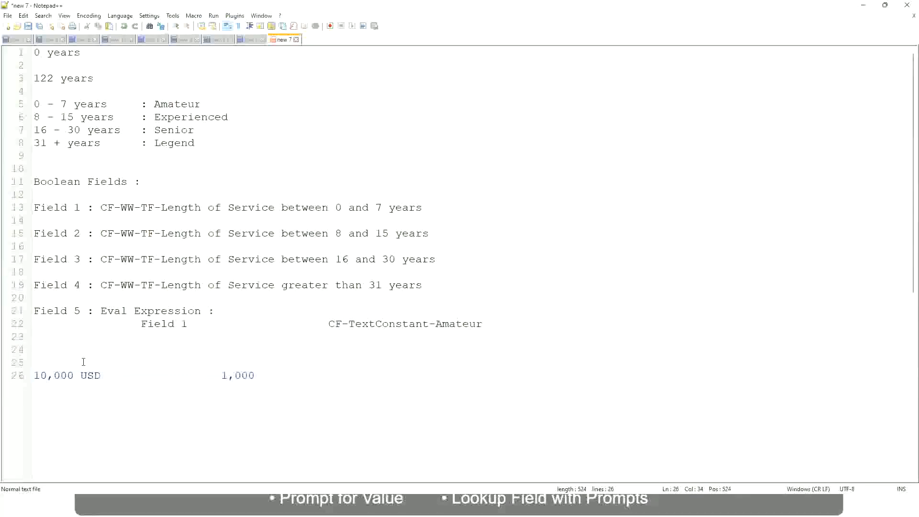
type(",000")
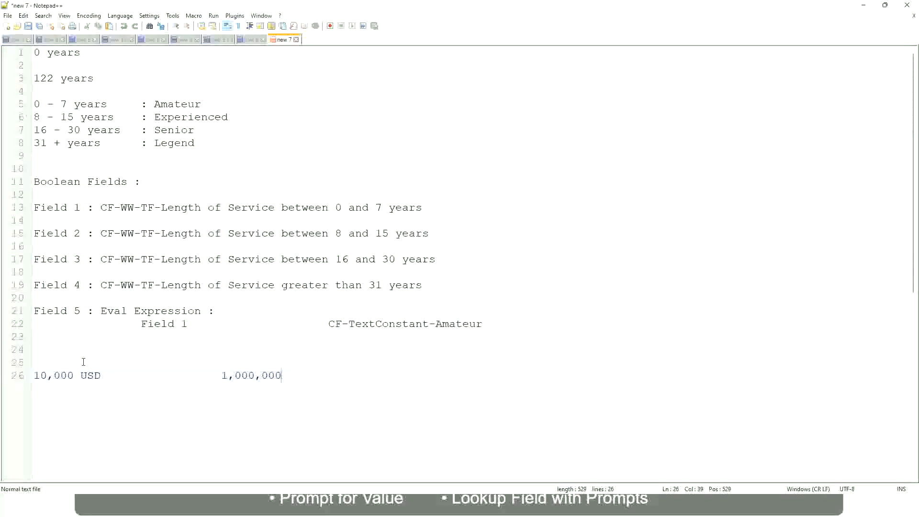
key("Left")
key("Left")
key("Left")
key("Left")
key("Left")
key("Left")
key("Left")
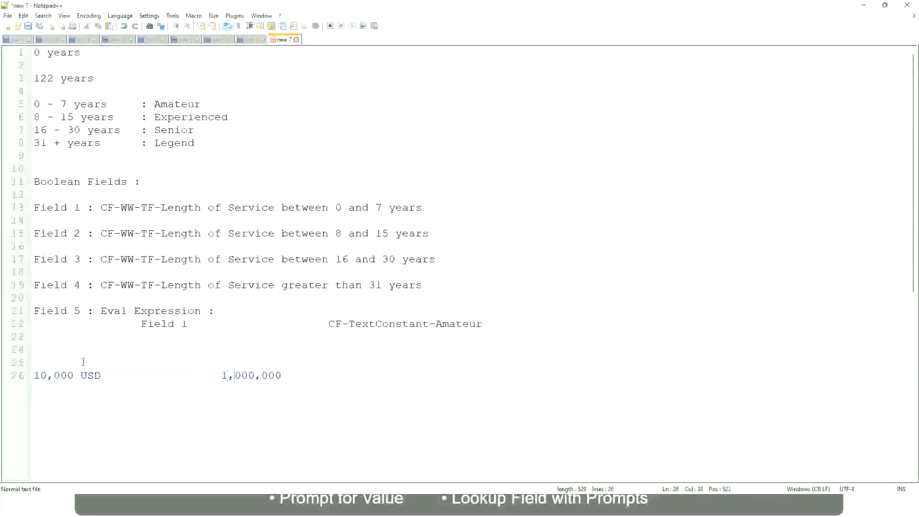
key("Right")
key("Right")
key("Right")
key("Right")
key("Right")
key("shift+Right")
key("shift+Right")
key("shift+Right")
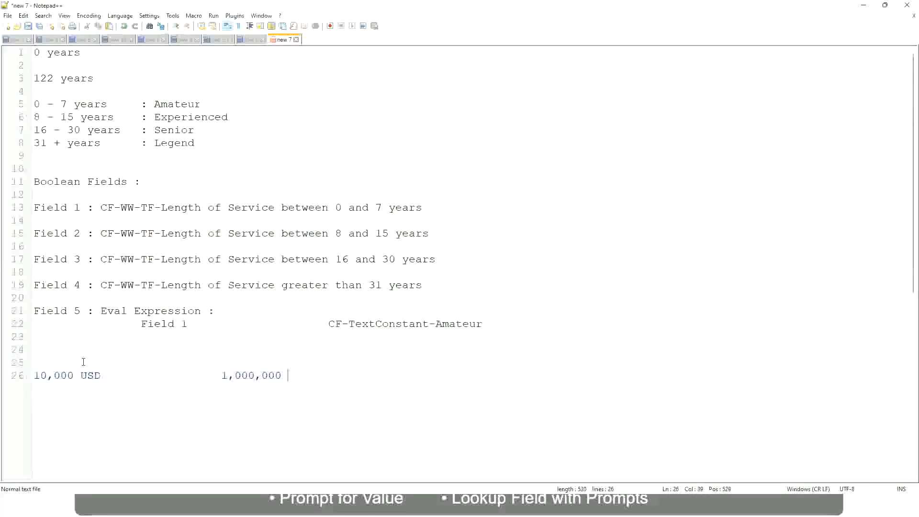
- Complete the 1,000,000 amount with USD and add a range line below it reading 10 - 50,000 : Low
type("USD")
key("Return")
key("Return")
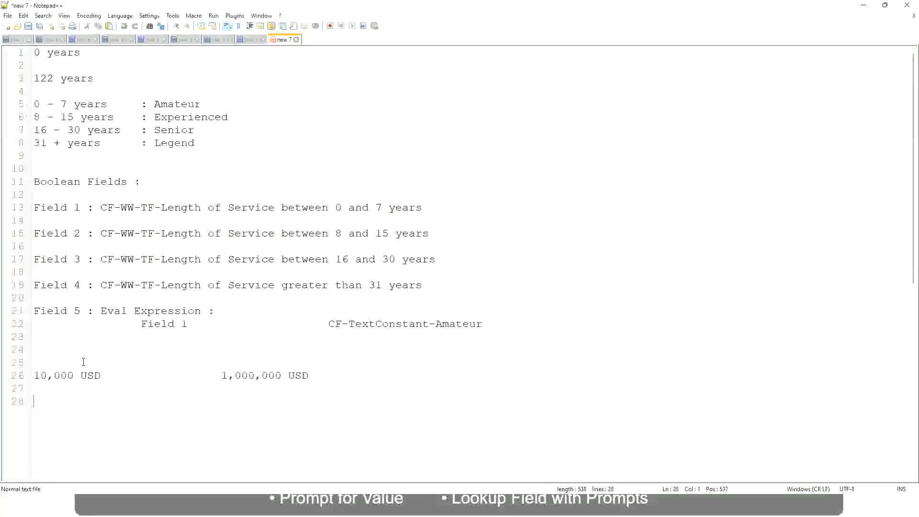
type("10 - 50,000             : Low")
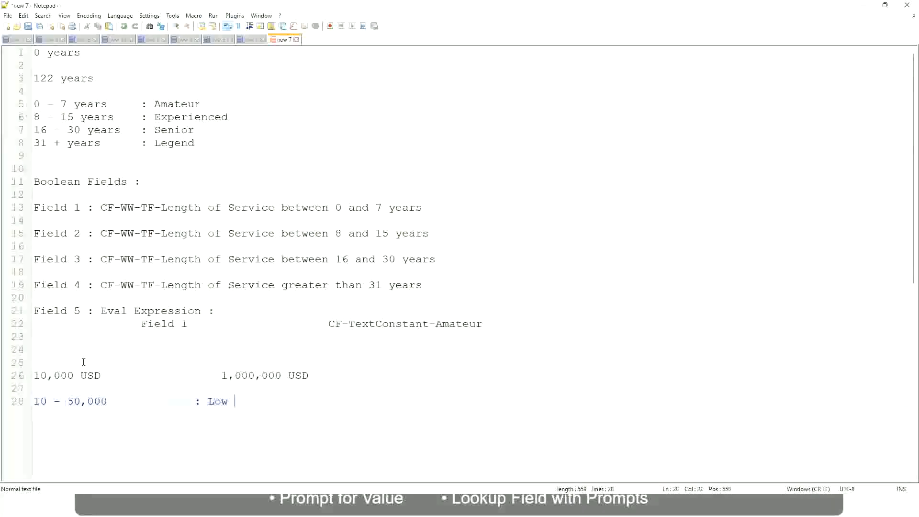
- Add a second amount range line reading 50,001 - 150,000 : Medium, with its label aligned under Low
key("Return")
key("Return")
key("Up")
type("5")
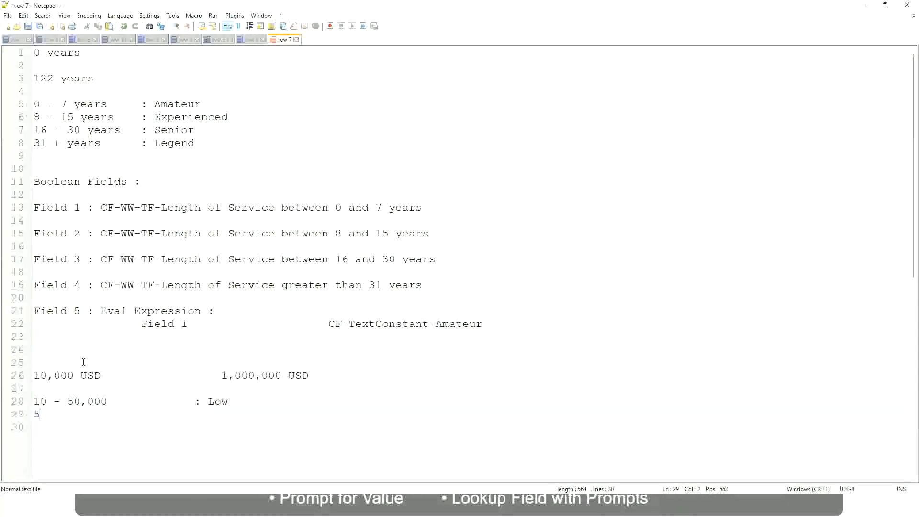
type("0,001 - 150,000")
key("Tab")
key("Tab")
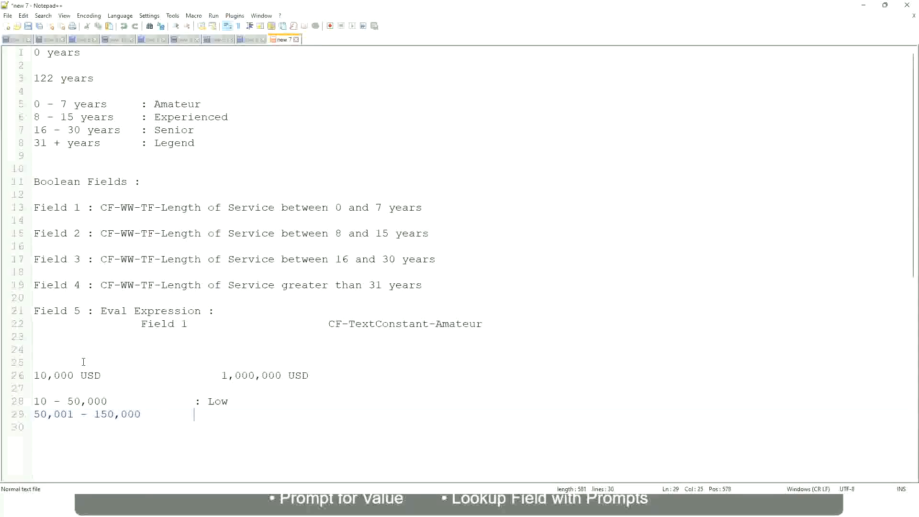
type(": Medium")
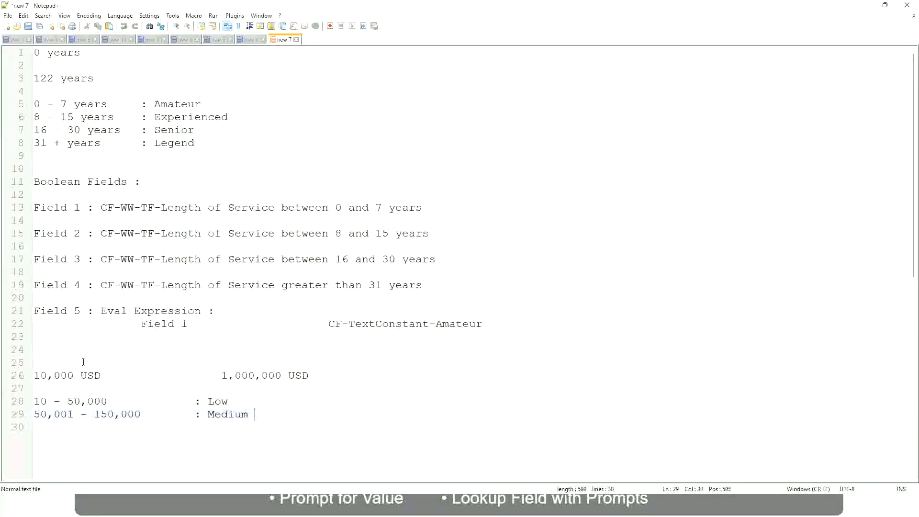
- Add a third amount range line reading > 150,000 : High, with its label aligned under Medium
key("Return")
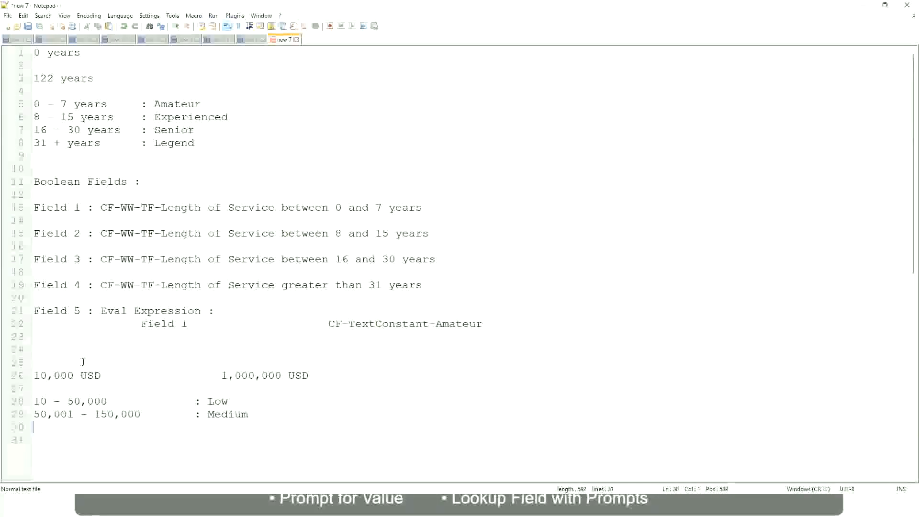
type("> 1")
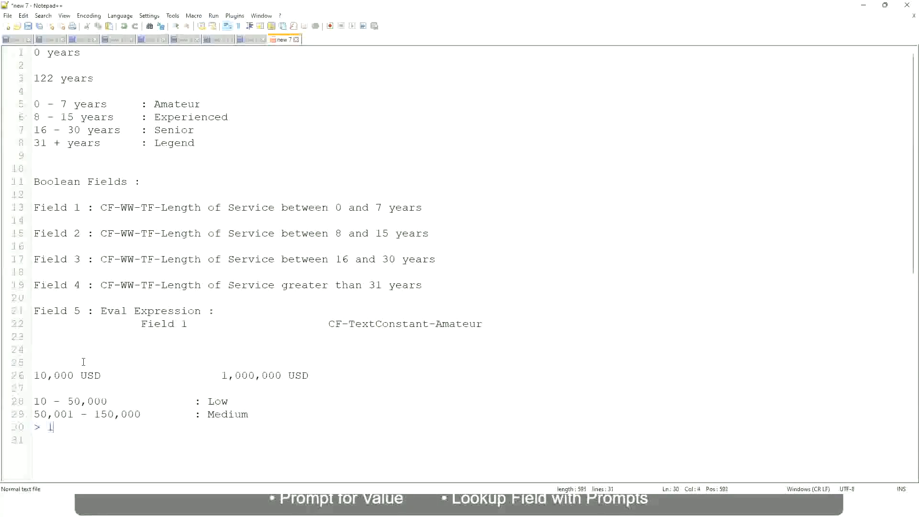
type("50,000")
key("Tab")
key("Tab")
key("Tab")
type(": High")
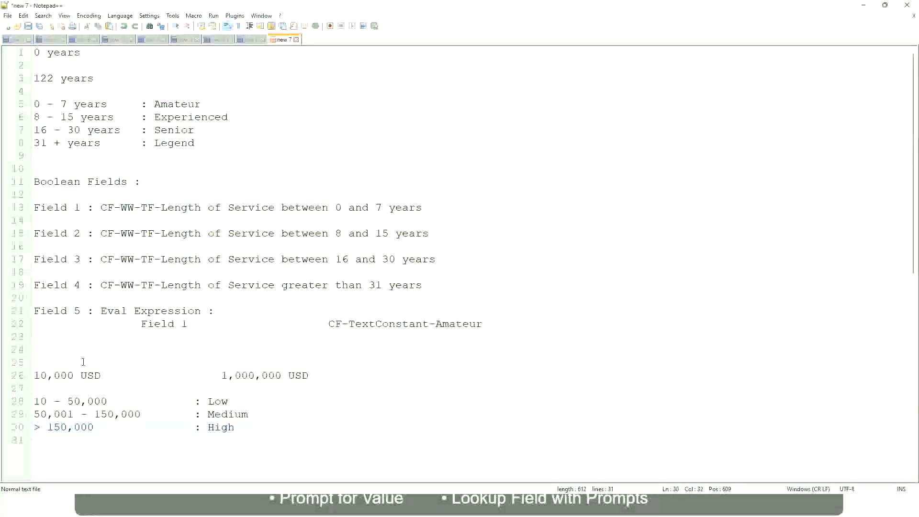
- Review the 10,000 USD and 1,000,000 USD limits against the Low, Medium and High amount ranges in the notes
left_click(30, 375)
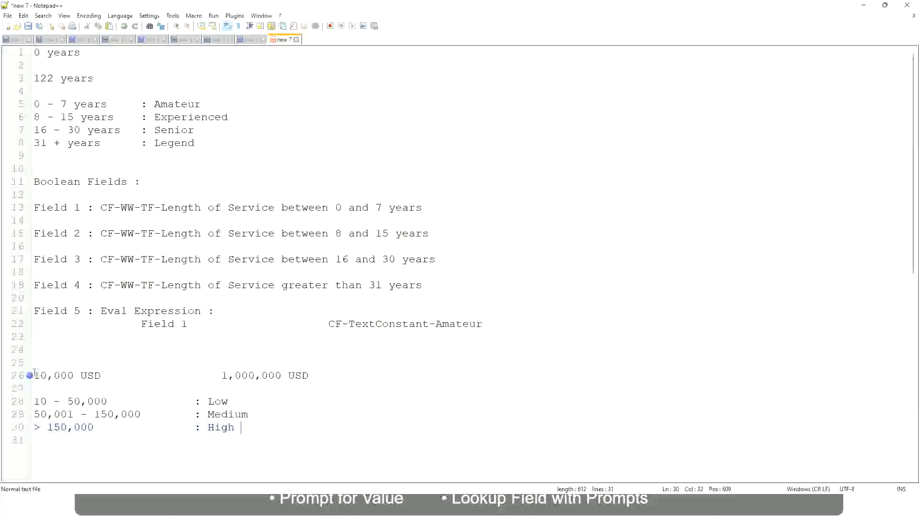
left_click(30, 376)
left_click(37, 376)
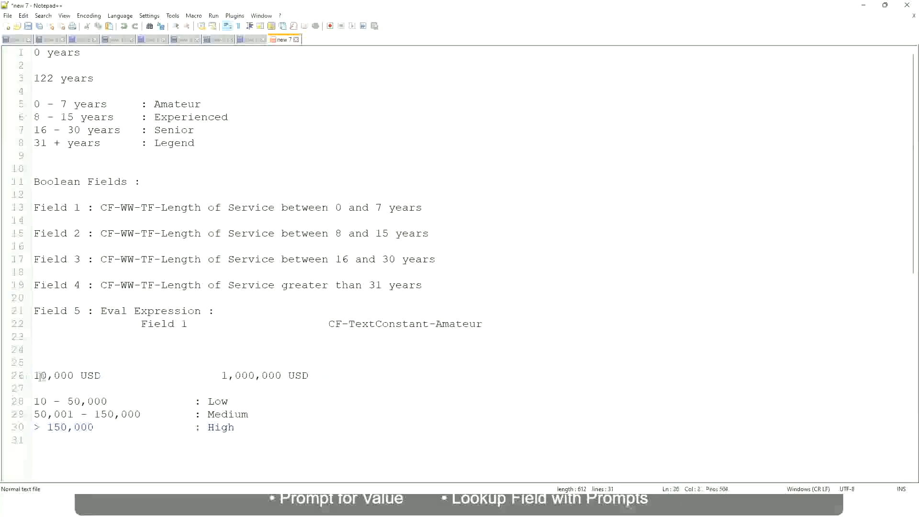
double_click(275, 375)
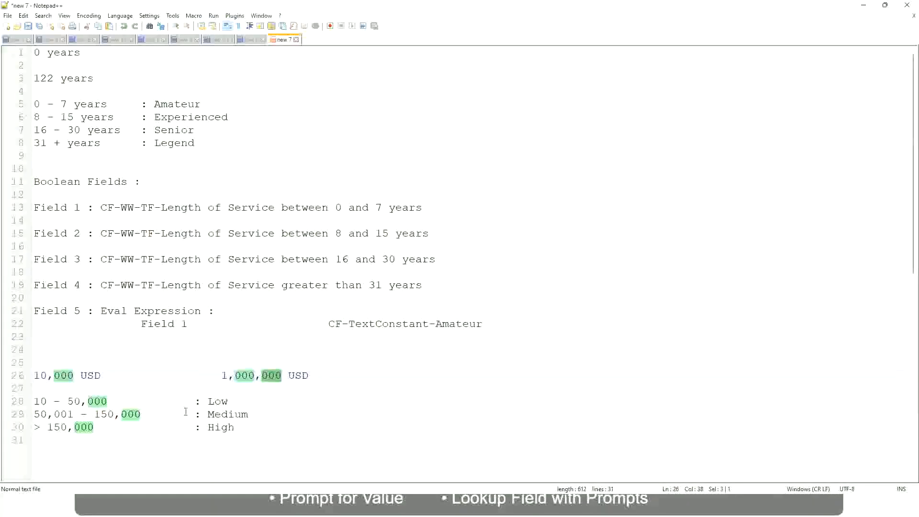
left_click(169, 414)
left_click(30, 376)
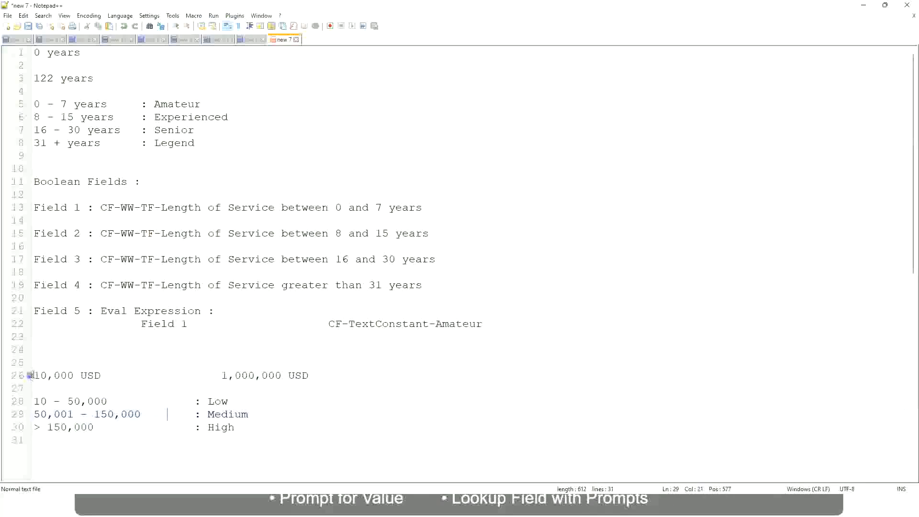
left_click(283, 376)
left_click(221, 402)
left_click(221, 428)
left_click(235, 426)
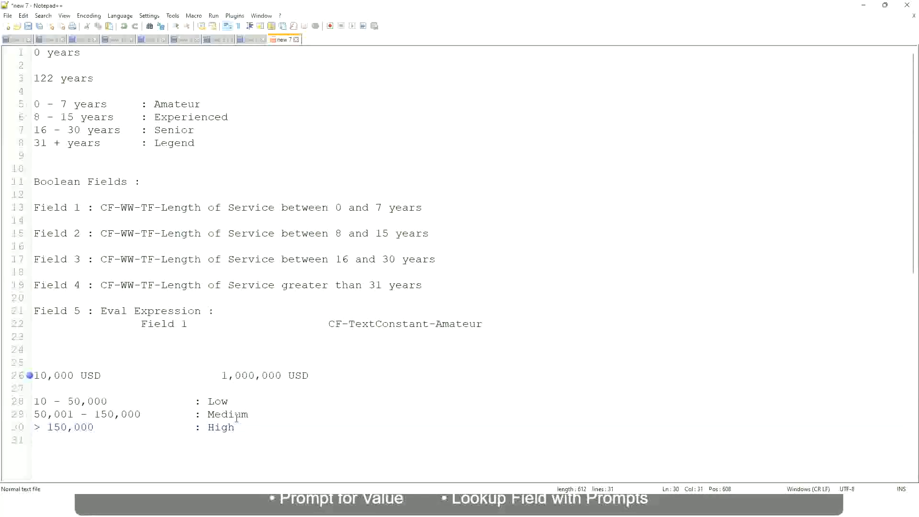